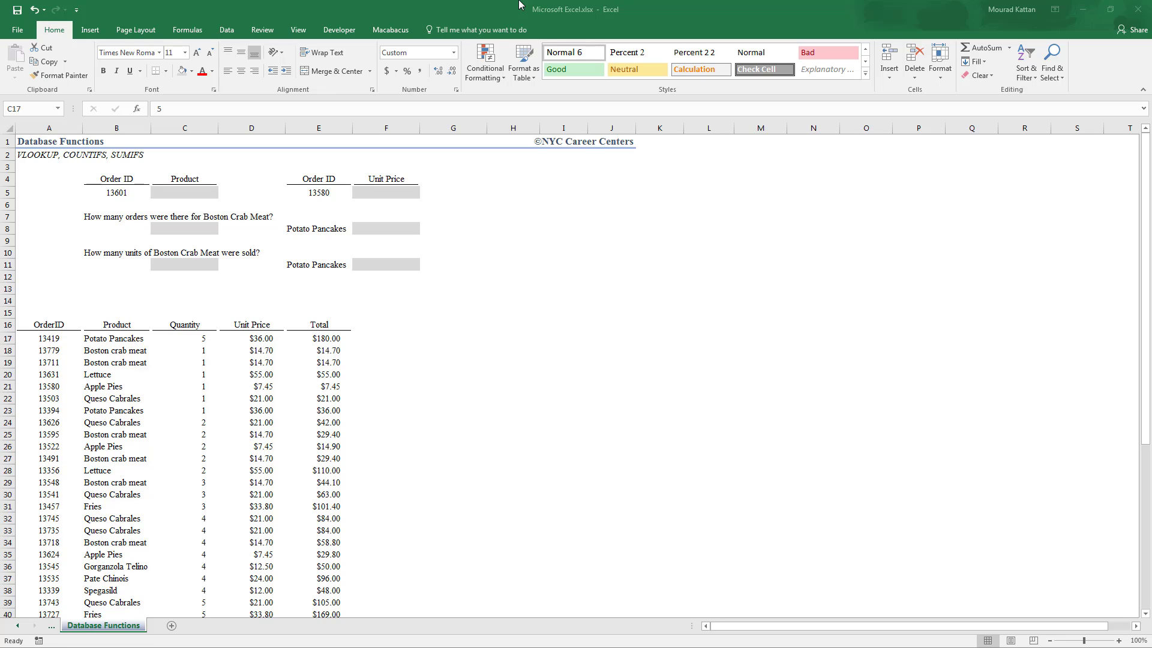
click(98, 180)
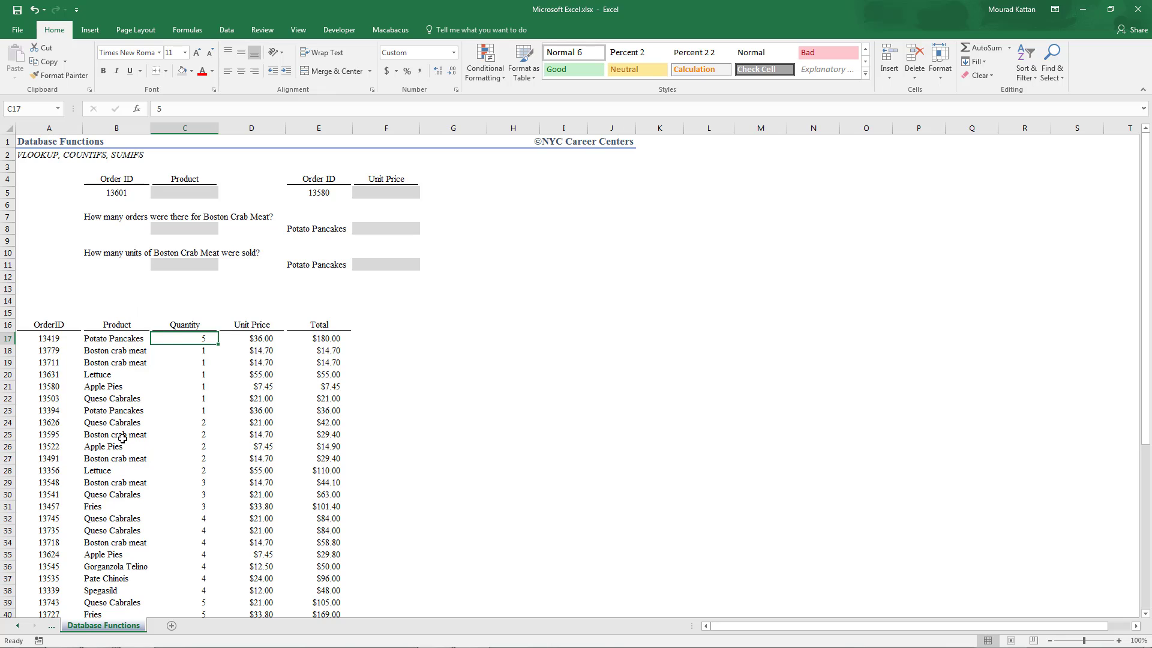
click(178, 191)
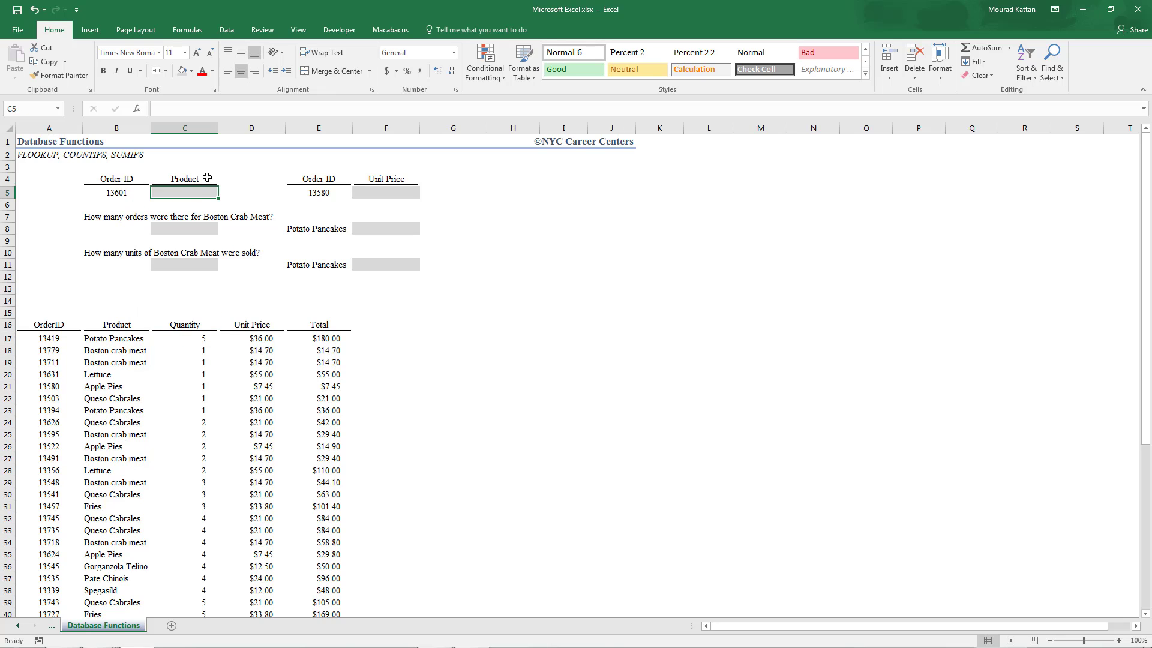
click(184, 230)
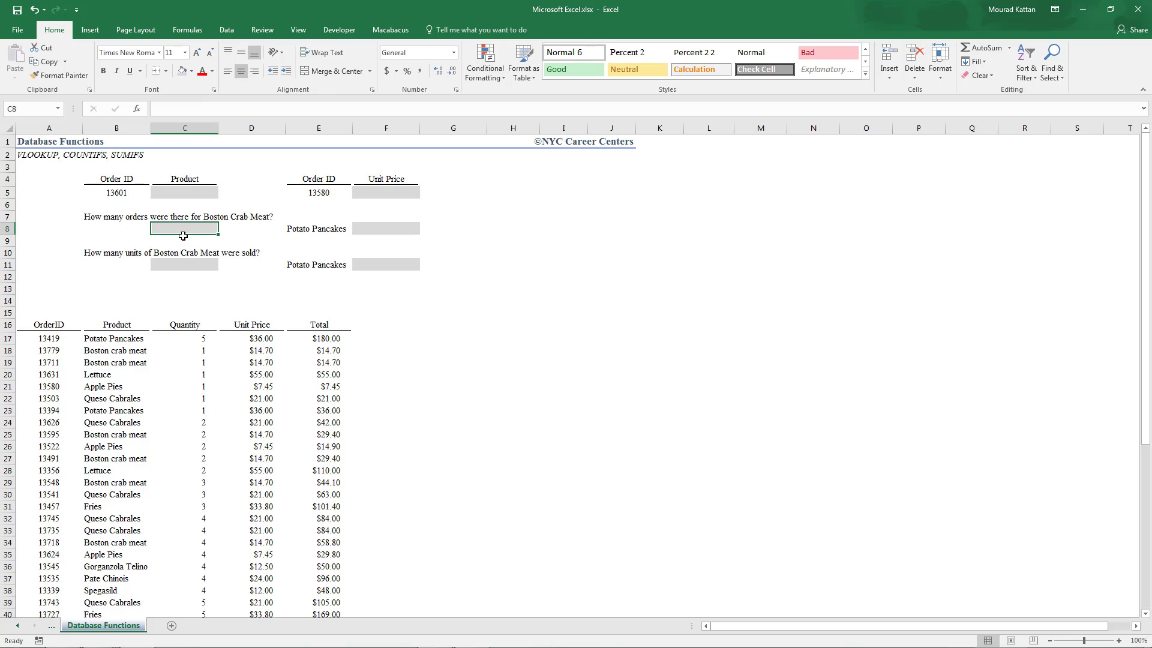
- Start a VLOOKUP in cell C5 that looks up the order ID in B5 within the table A16:E61
click(187, 190)
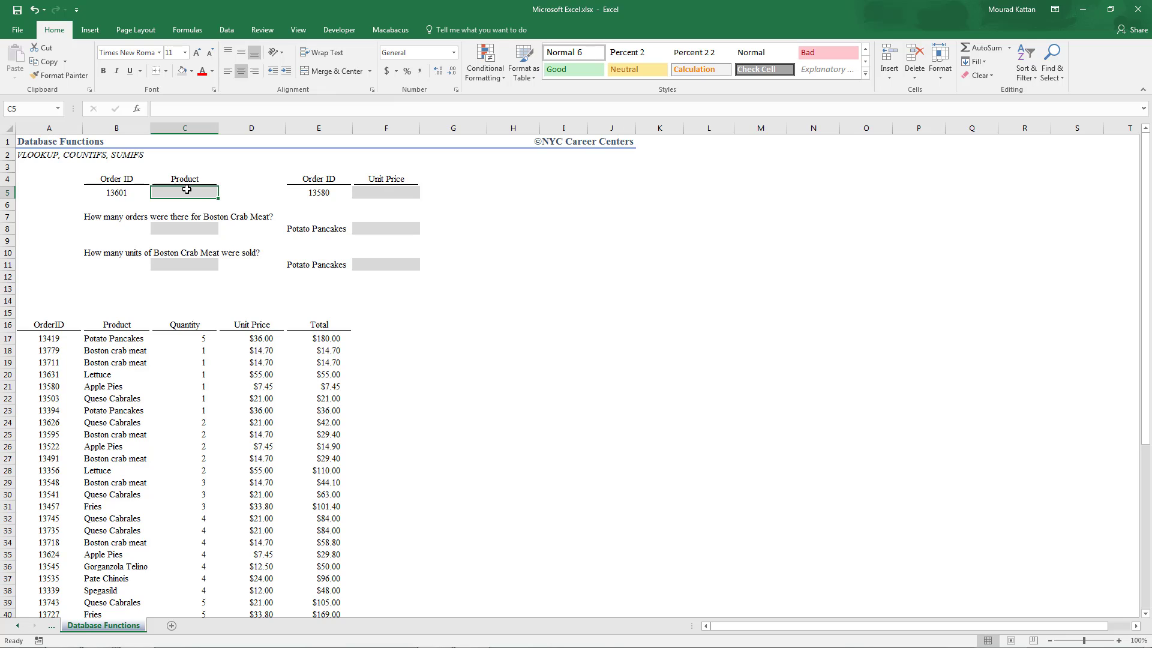
text(=)
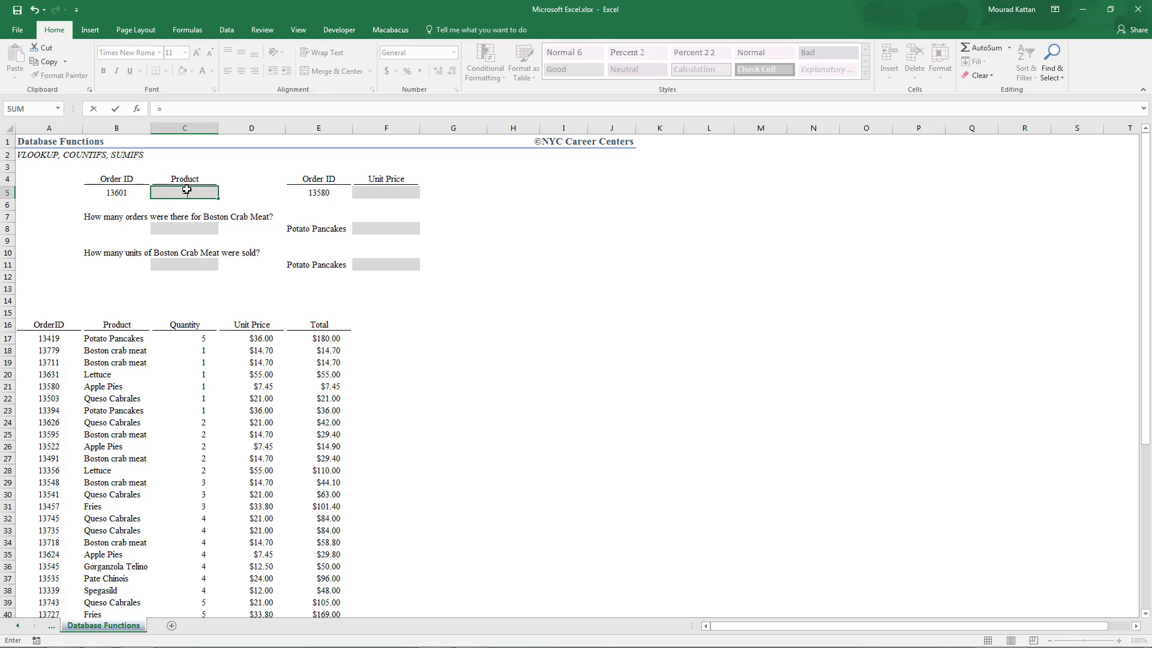
text(v)
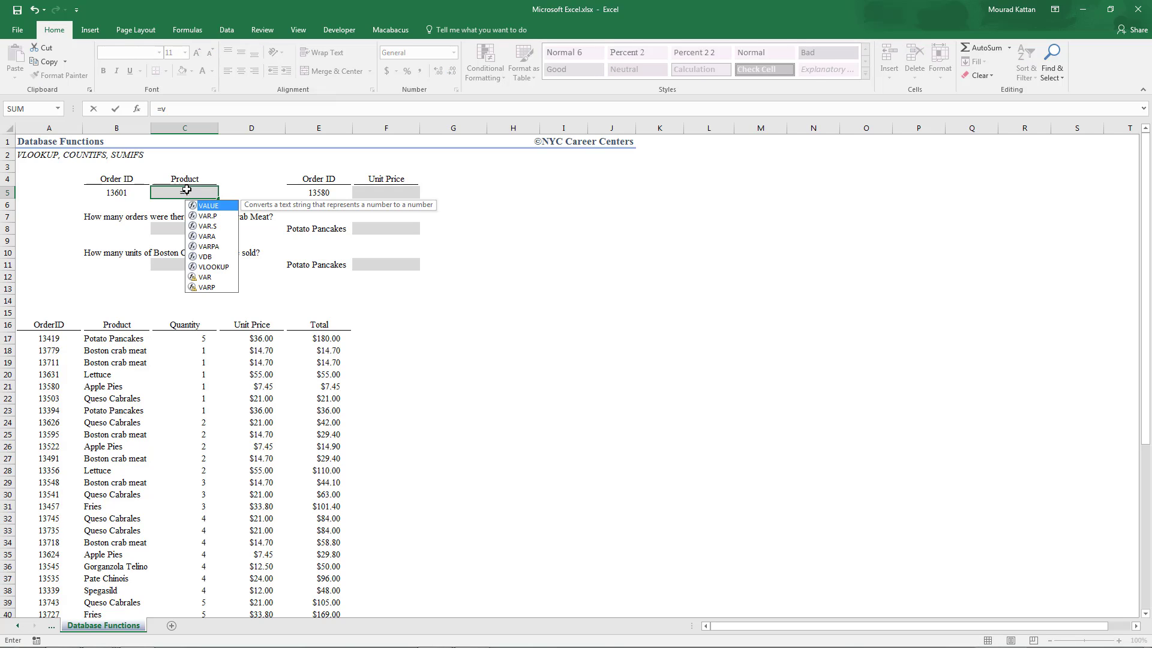
text(loo)
key(Tab)
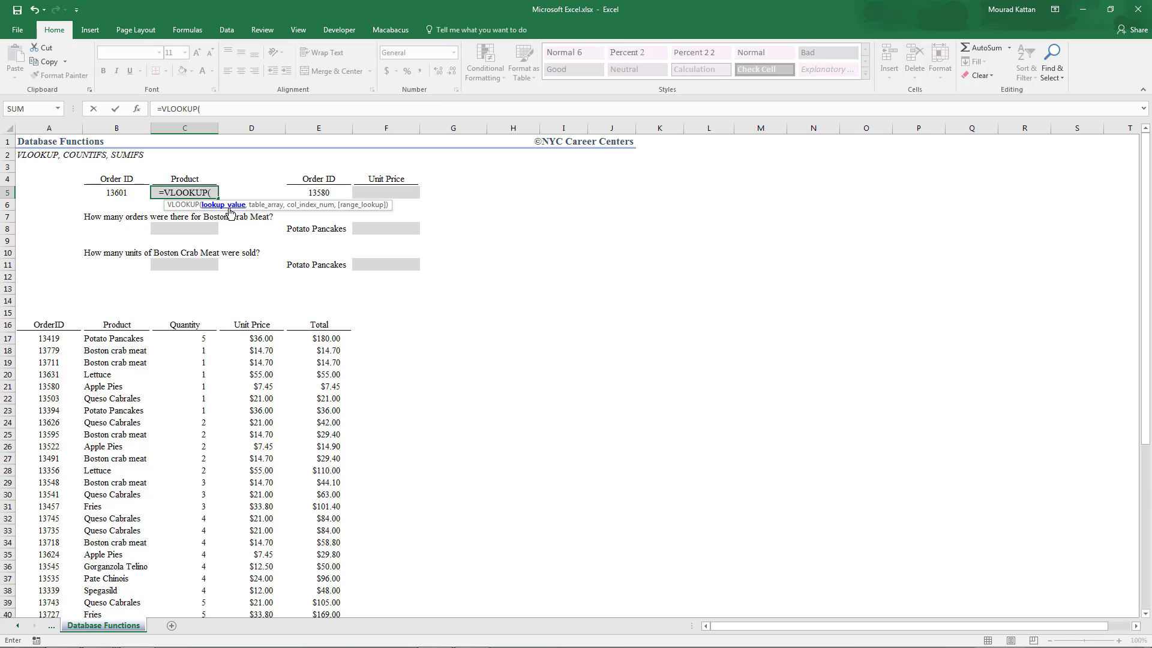
click(130, 193)
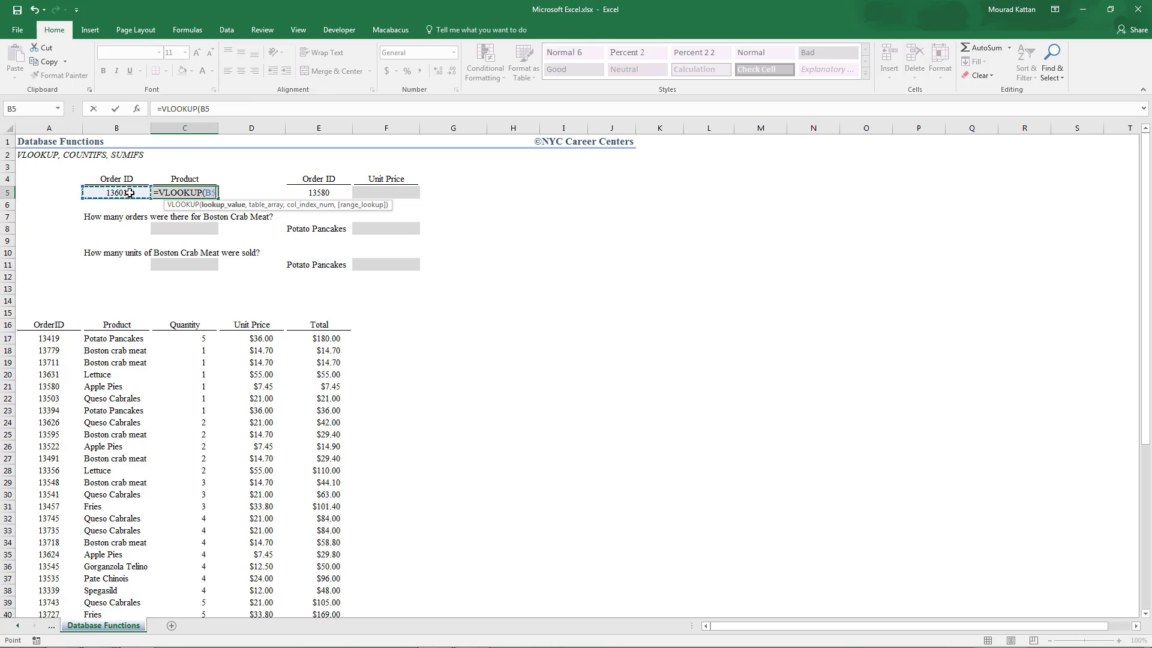
text(,)
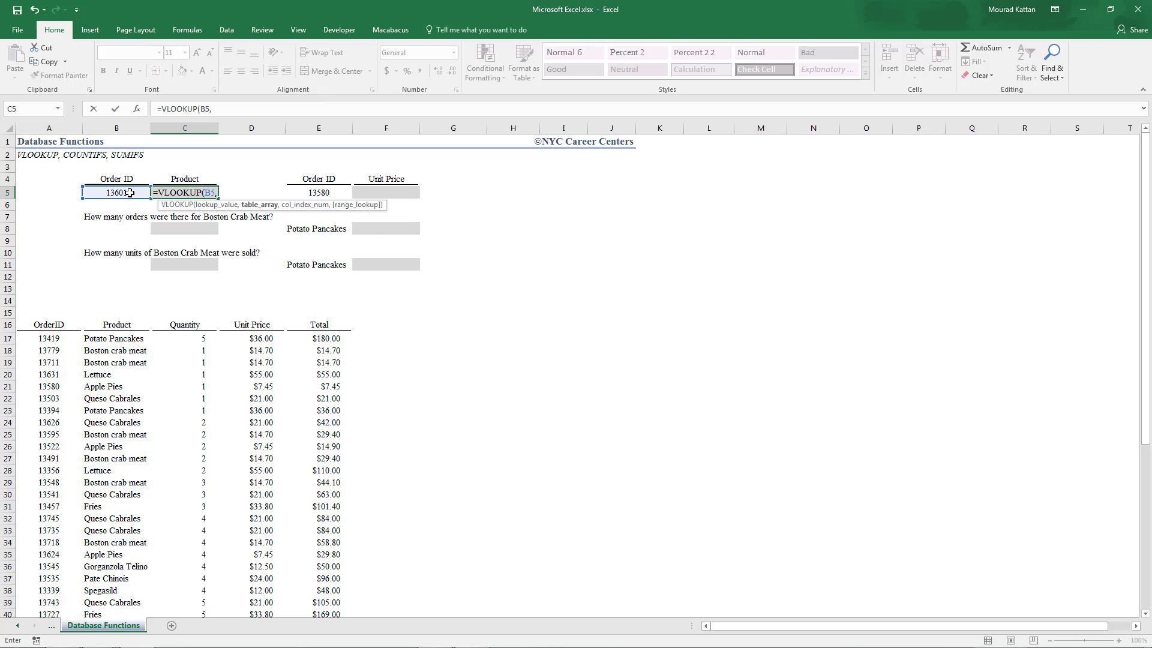
click(58, 326)
key(shift+Right)
key(shift+Right)
key(shift+Right)
key(shift+Right)
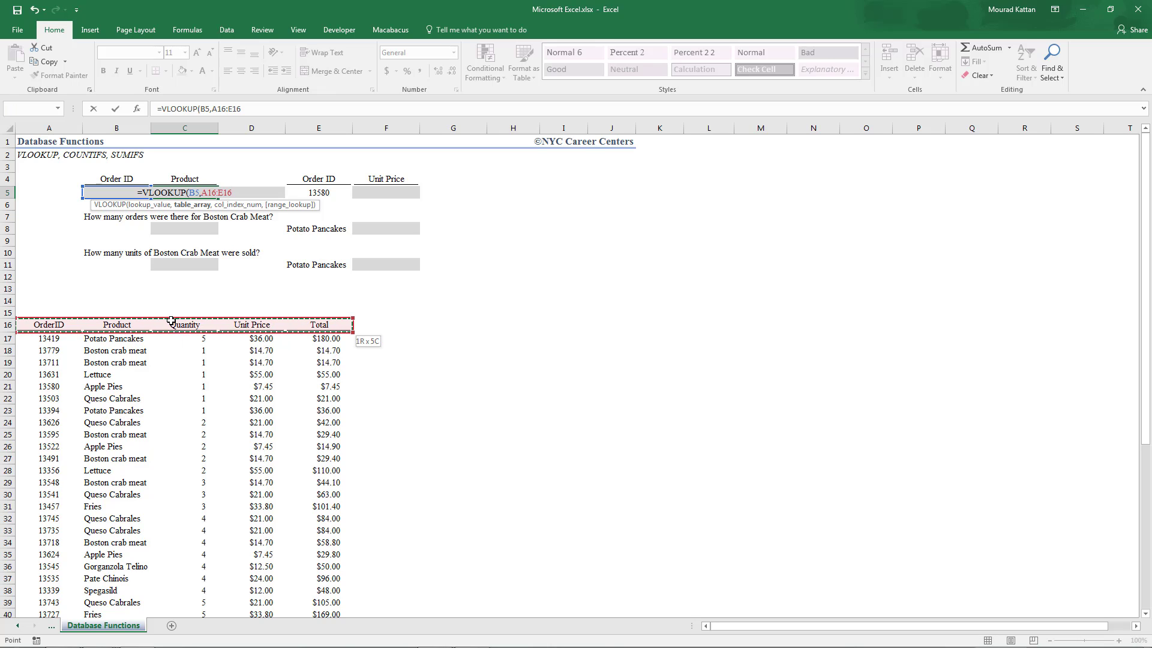
key(ctrl+shift+Down)
text(,)
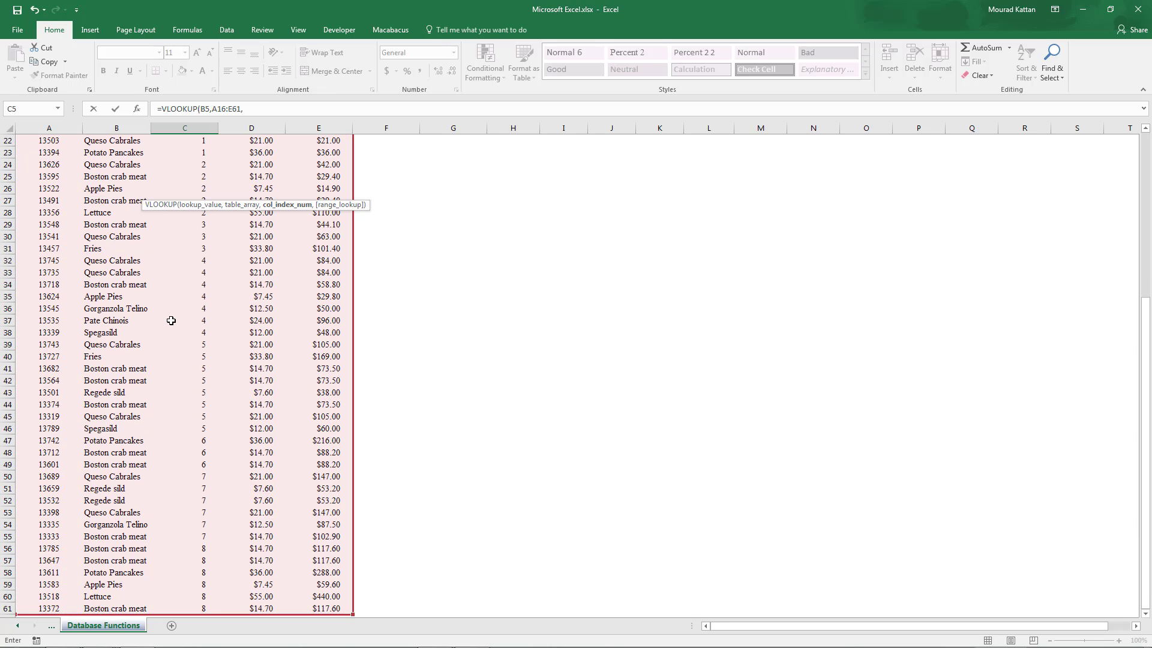
- Complete the C5 formula with column index 2 and exact match FALSE, and enter it
scroll(366, 284, up, 1)
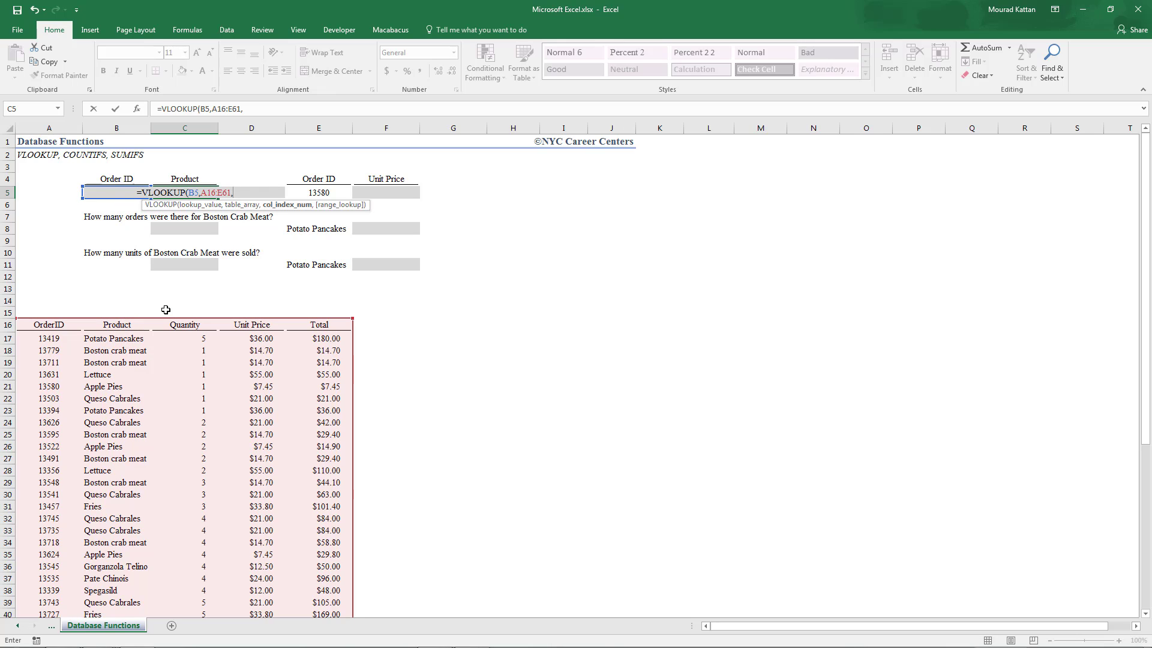
text(2)
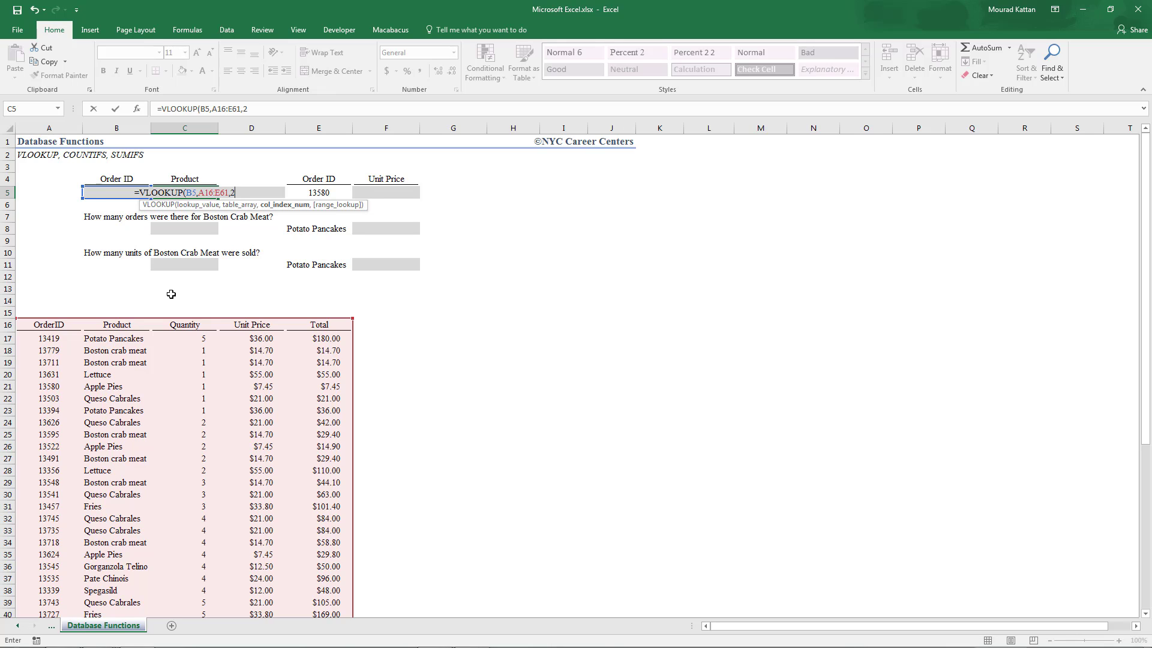
text(,)
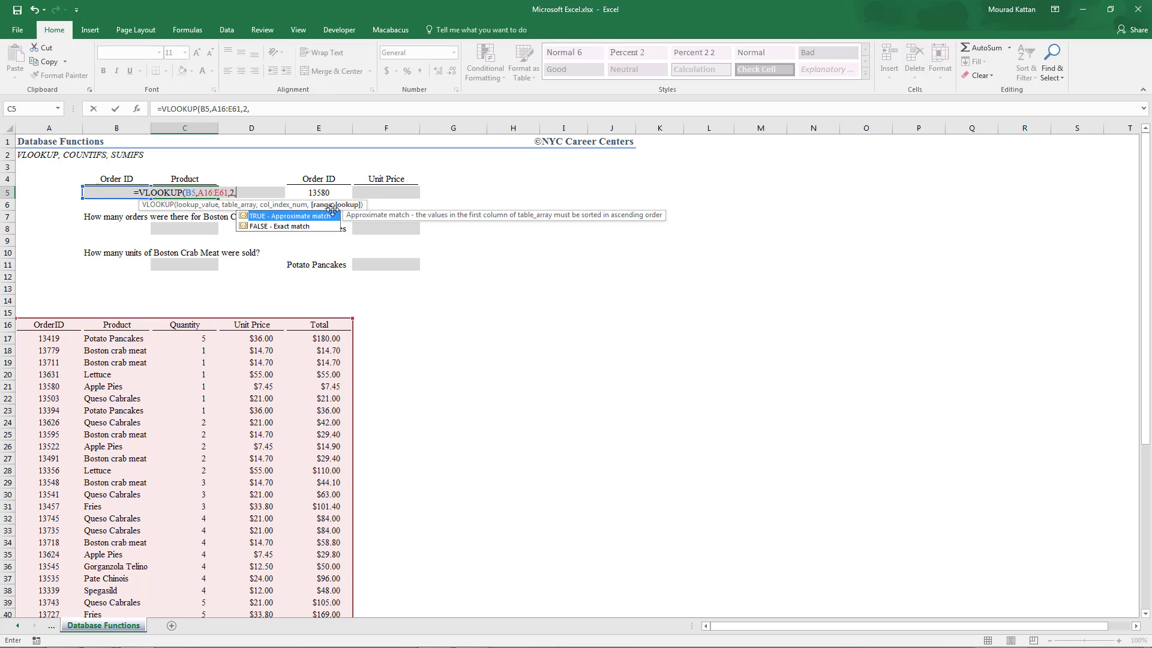
double_click(296, 226)
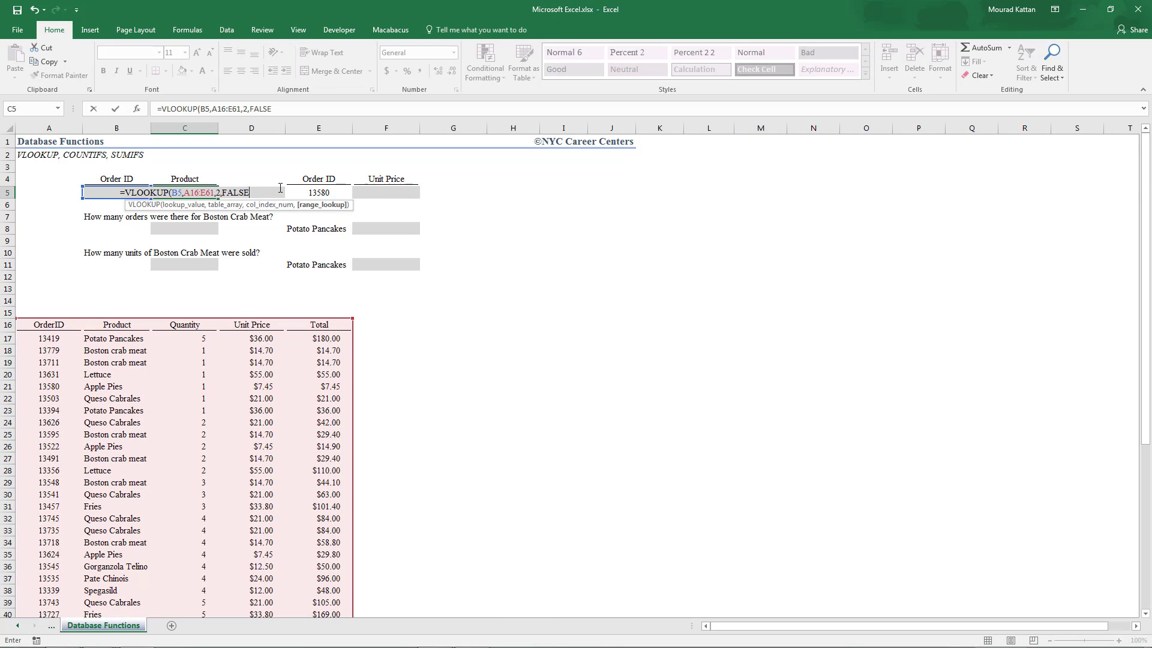
text())
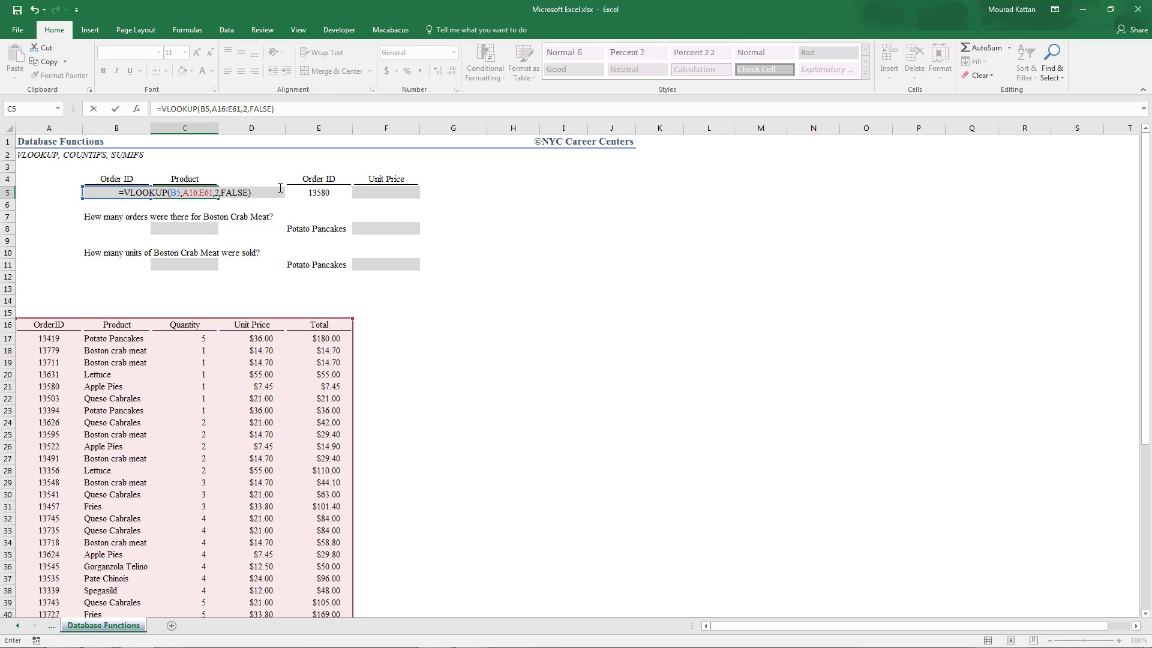
key(Return)
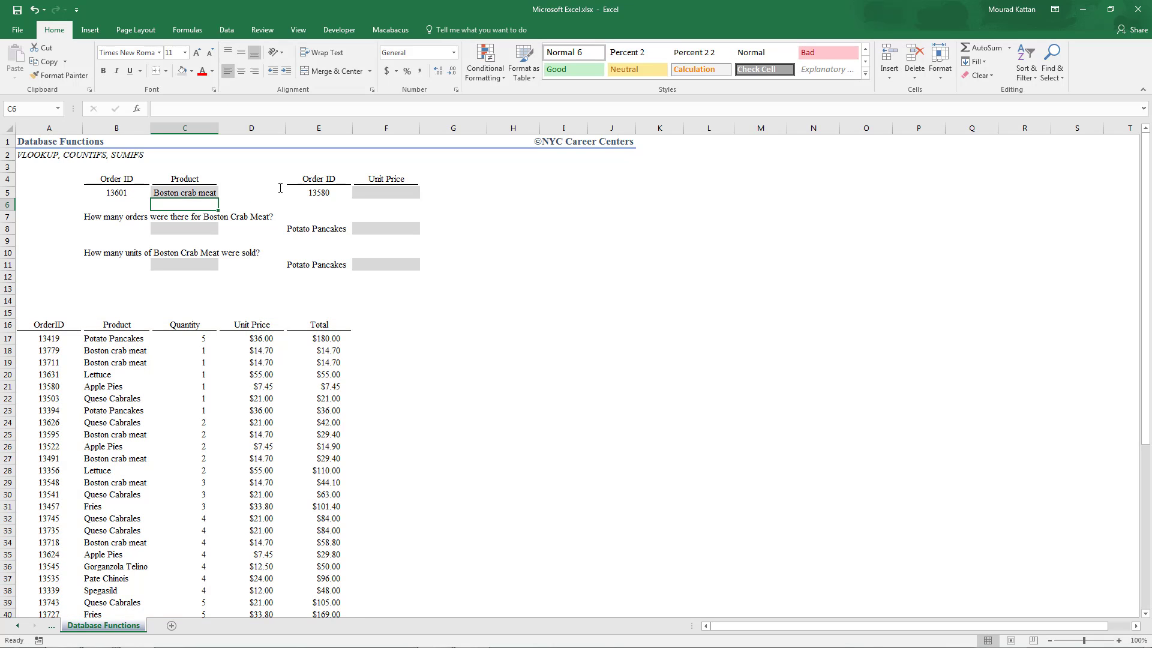
- Search the order table for order ID 13601 to check the product returned in C5
click(192, 193)
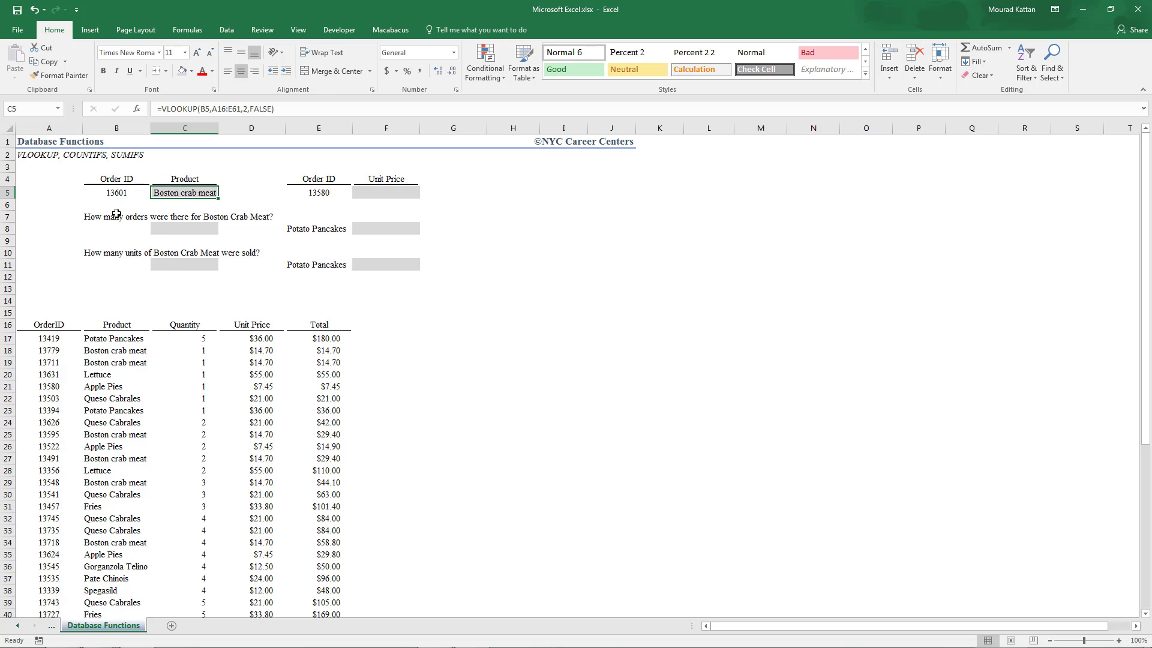
scroll(58, 453, down, 1)
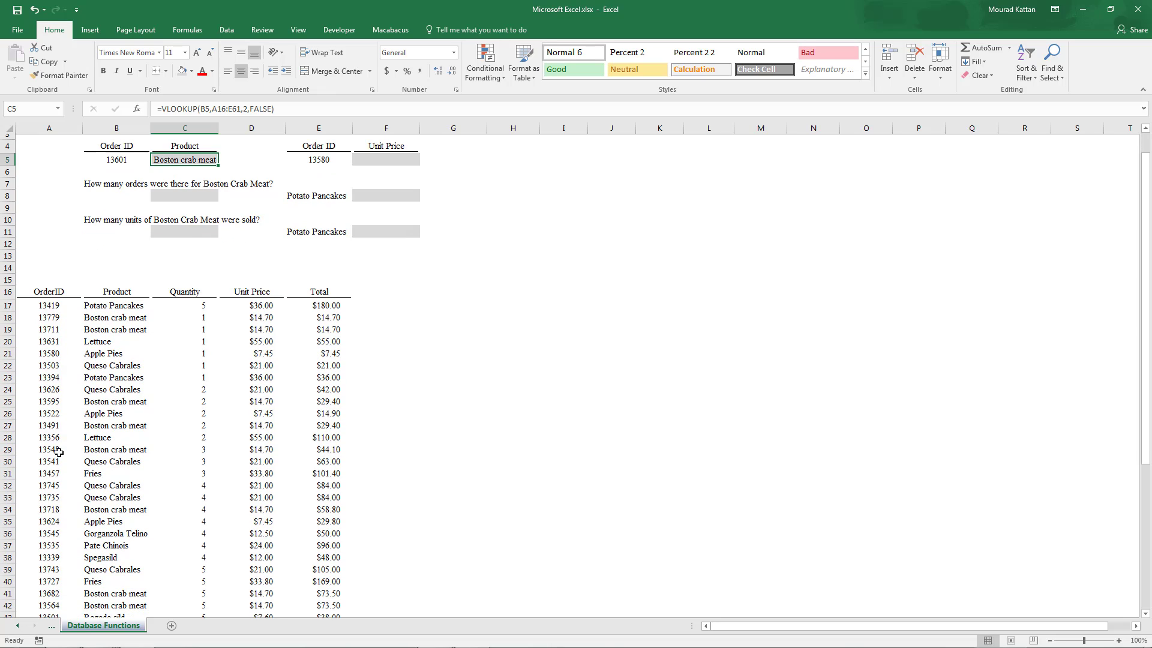
click(51, 328)
key(ctrl+f)
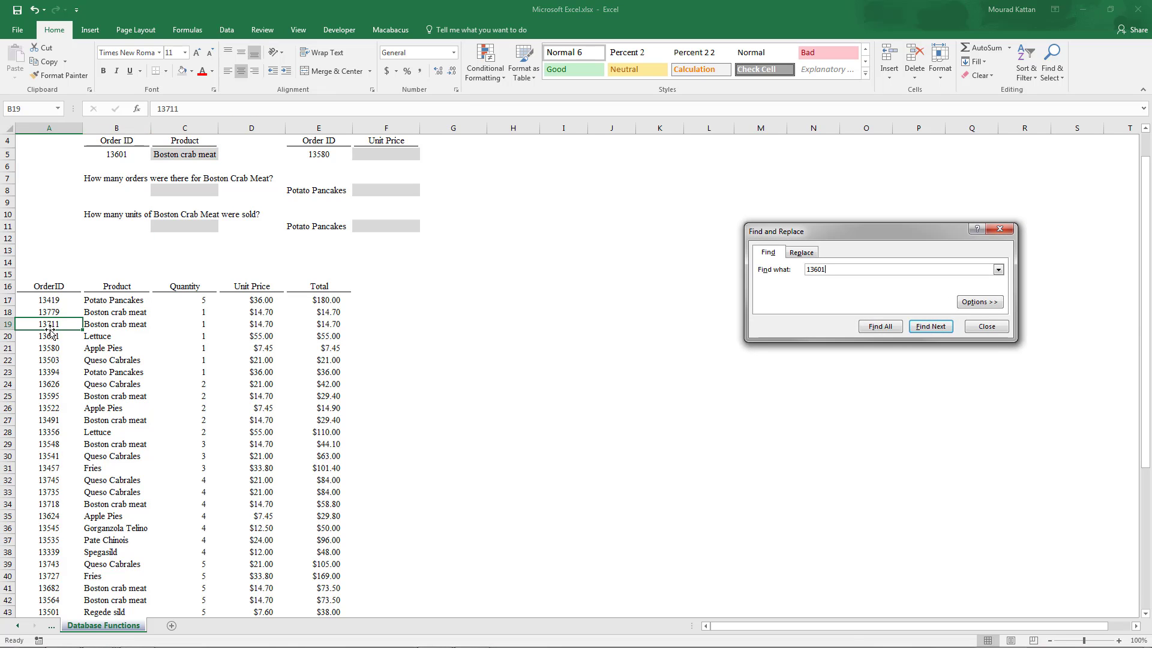
key(Return)
key(Escape)
key(Right)
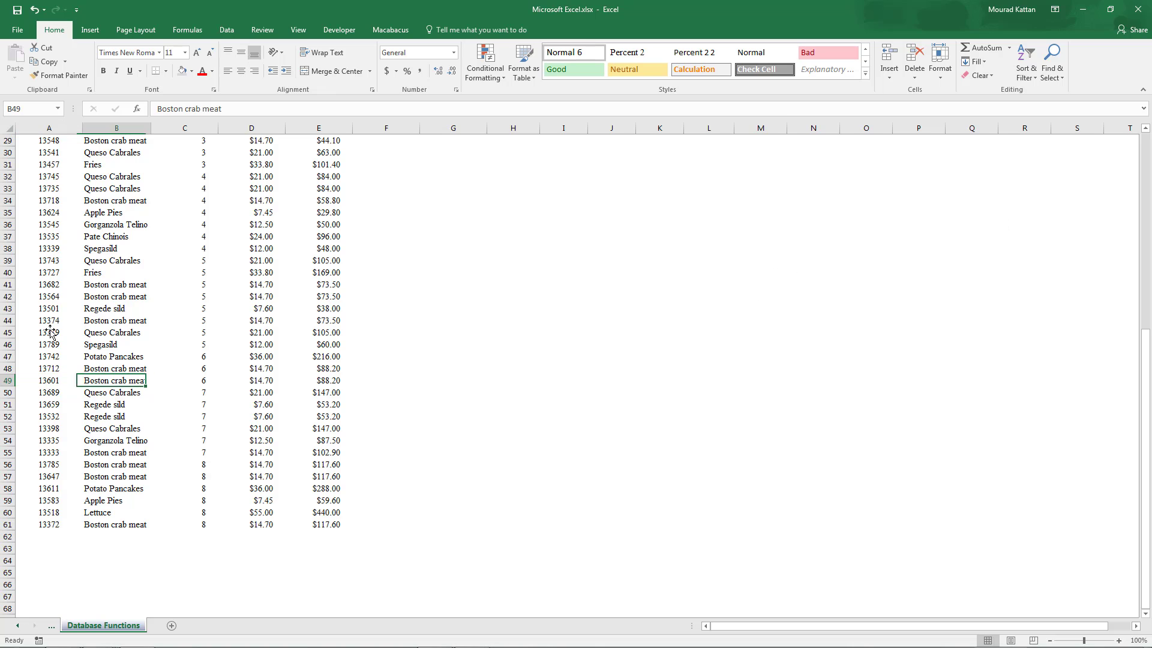
key(ctrl+Home)
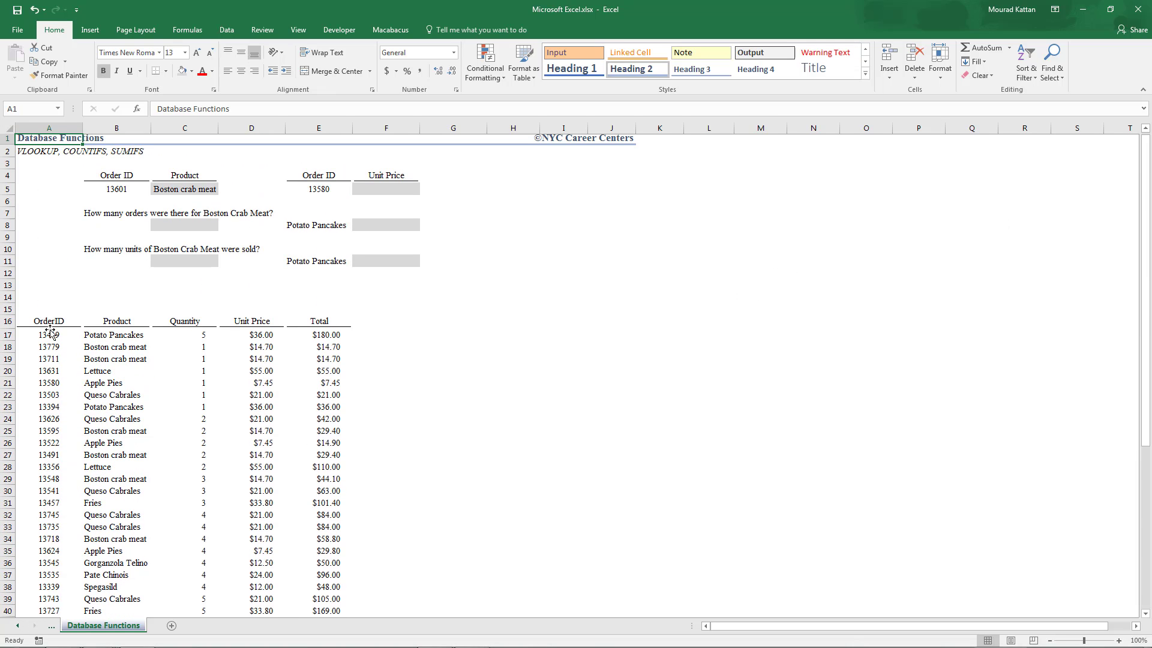
key(Down)
key(Down)
key(Down)
key(Down)
key(Right)
key(Right)
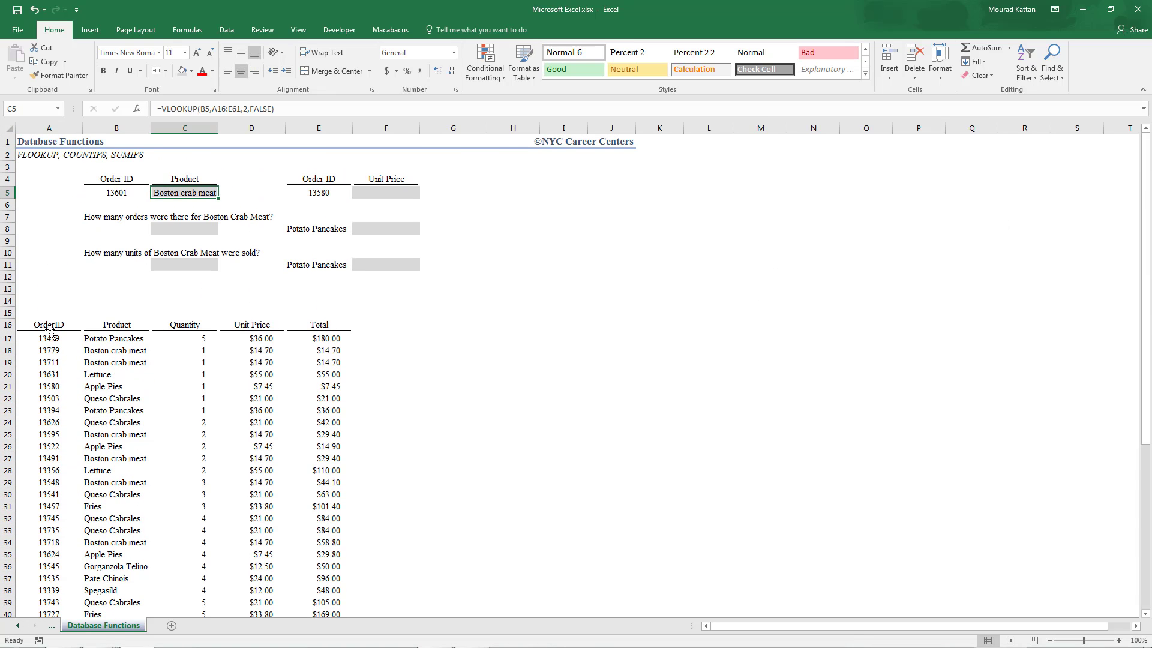
- Start a VLOOKUP in cell F5 that looks up the order ID in E5 within the table A16:E61
click(370, 191)
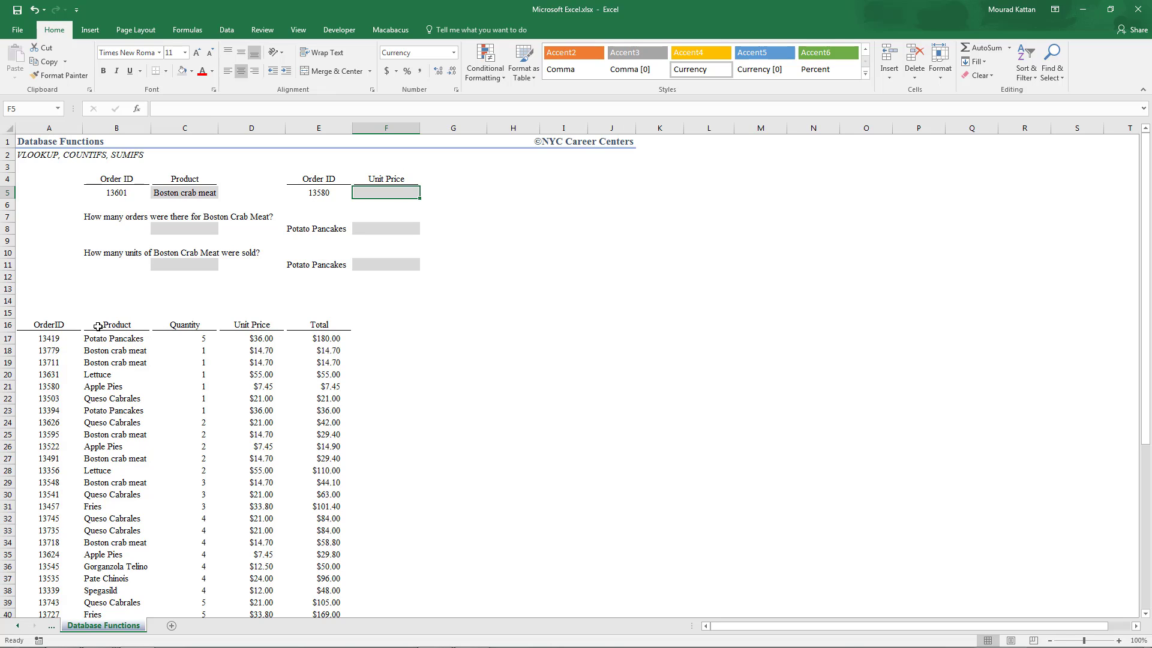
click(237, 331)
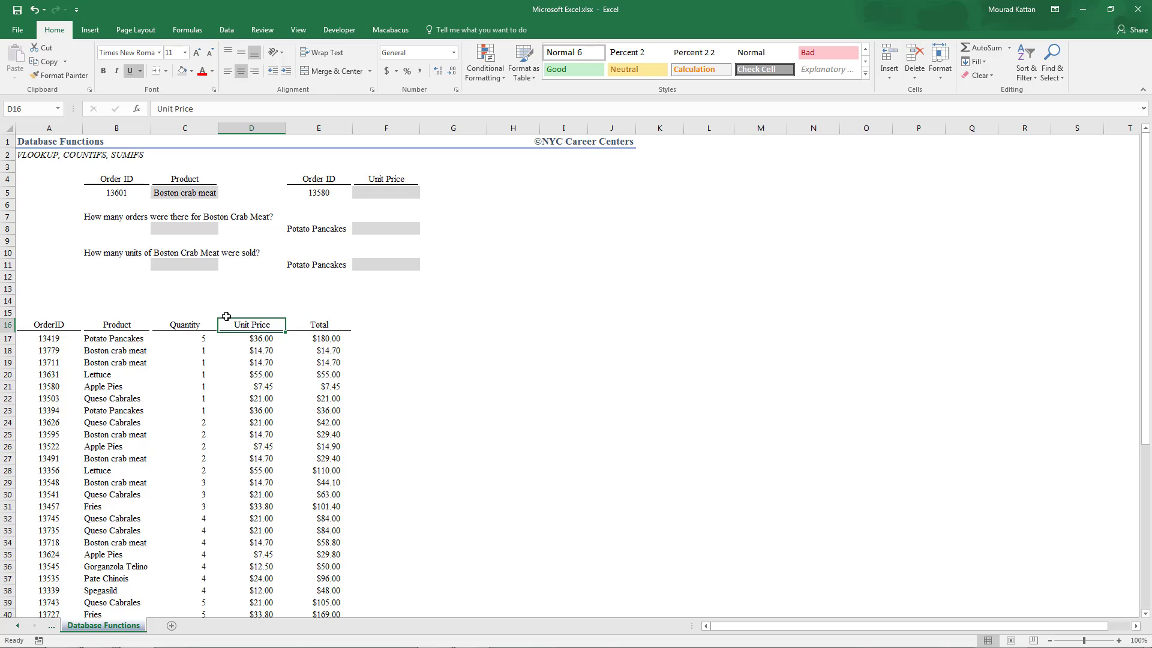
click(380, 194)
text(=vlo)
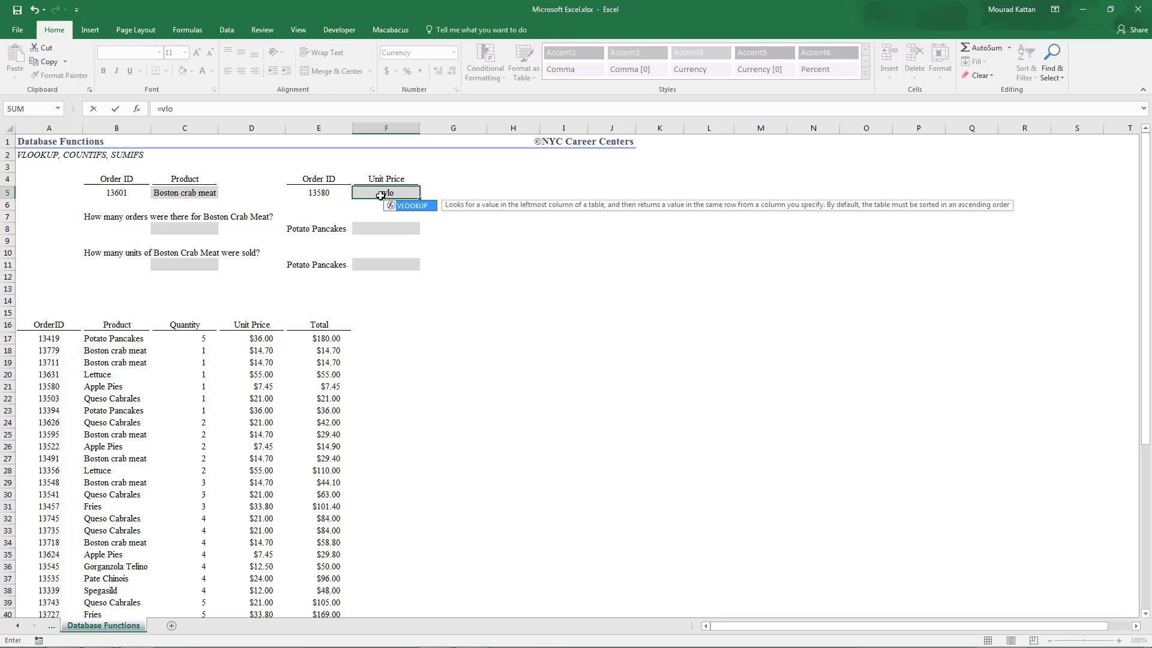
key(Tab)
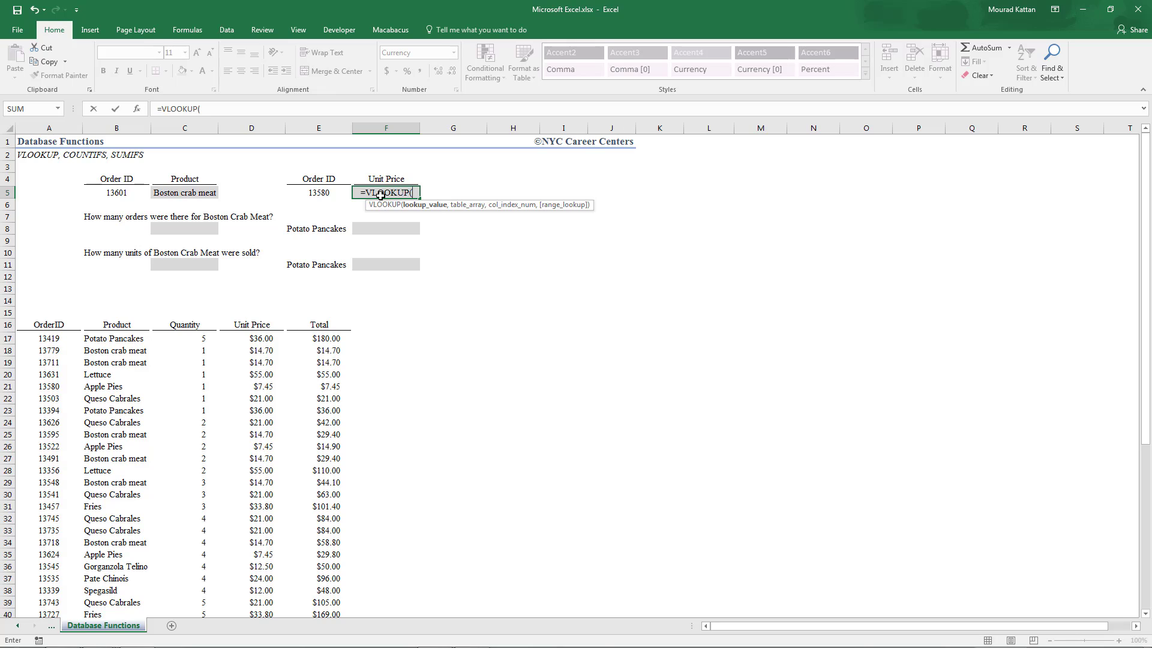
click(308, 191)
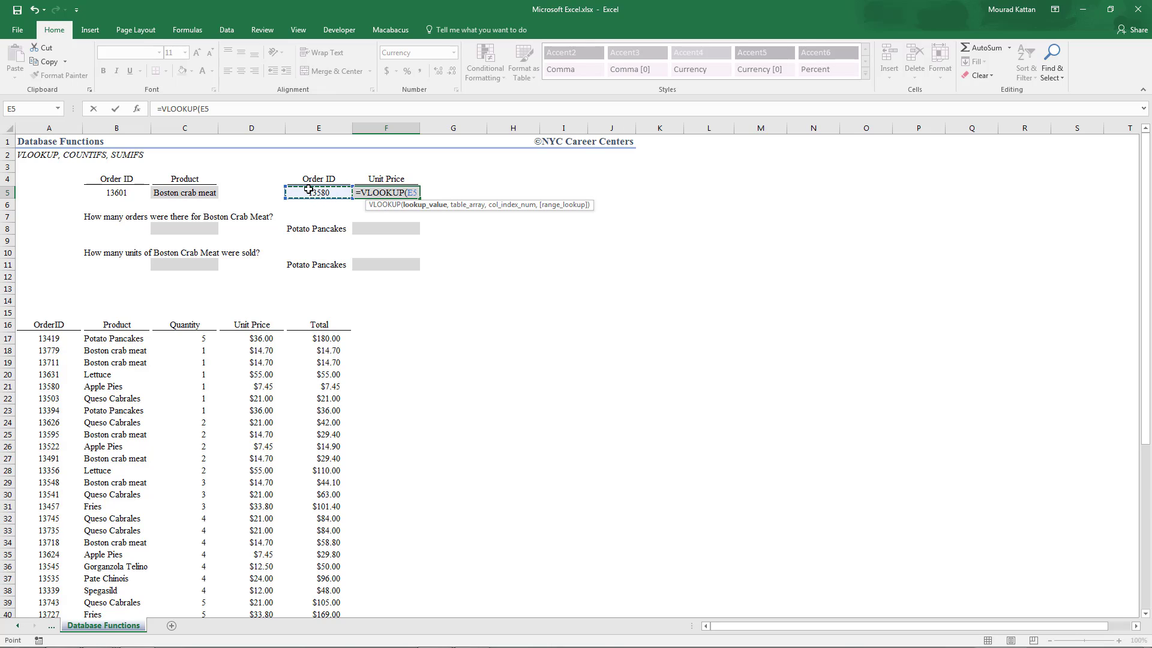
text(,)
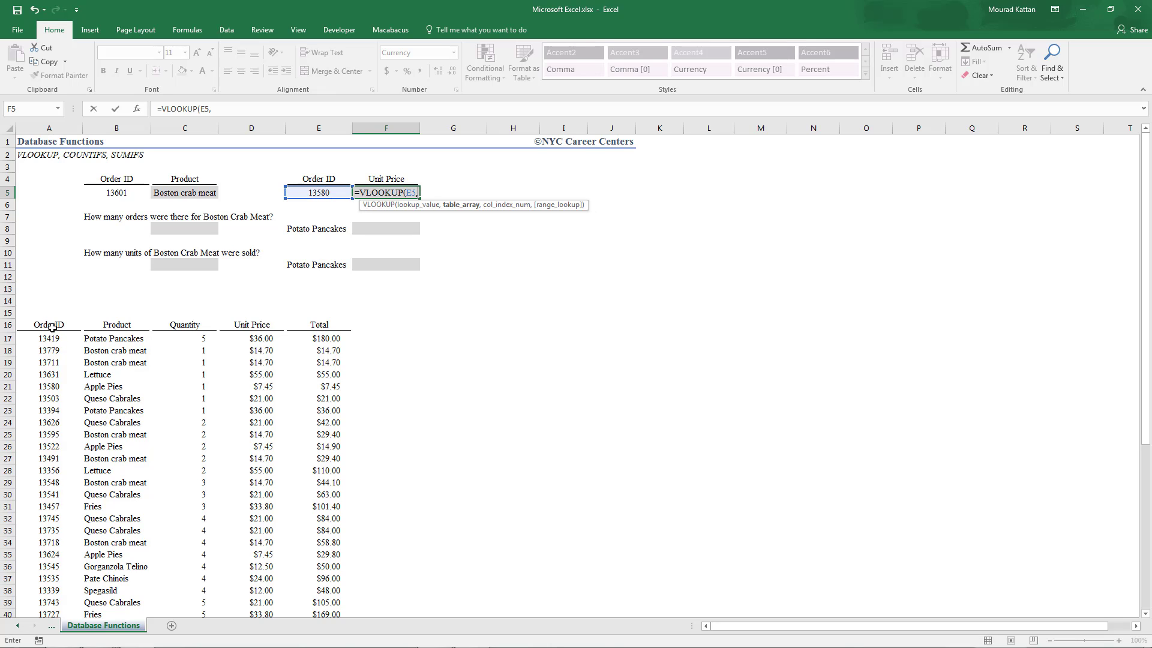
drag(49, 324, 304, 351)
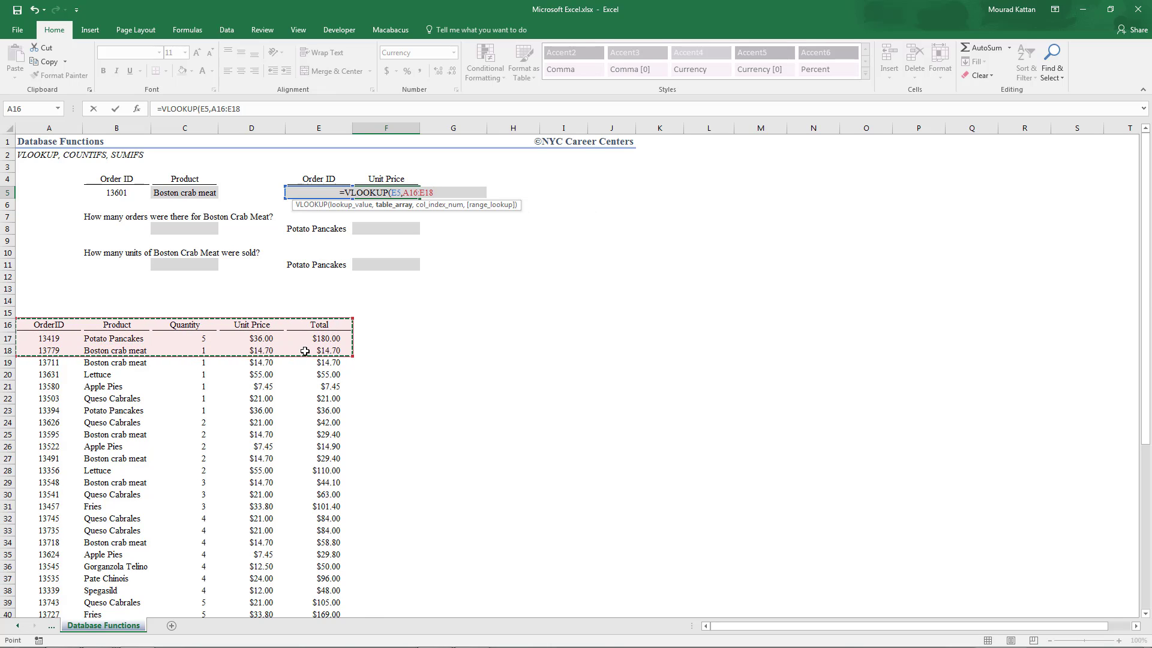
key(ctrl+shift+Down)
text(,)
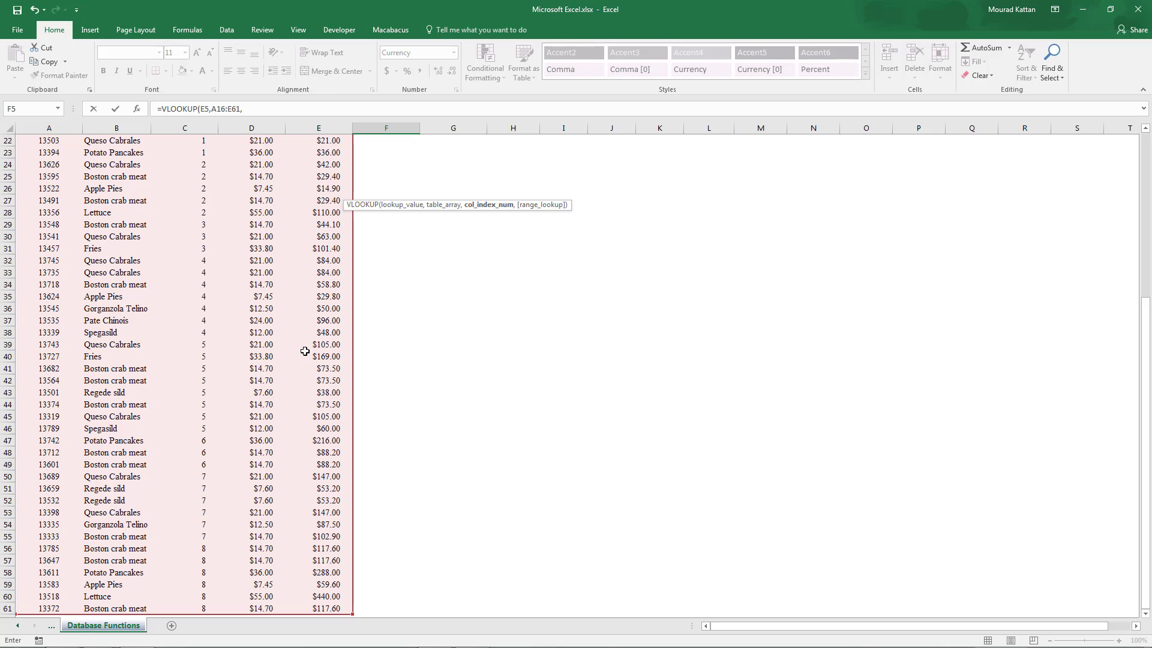
text(4,)
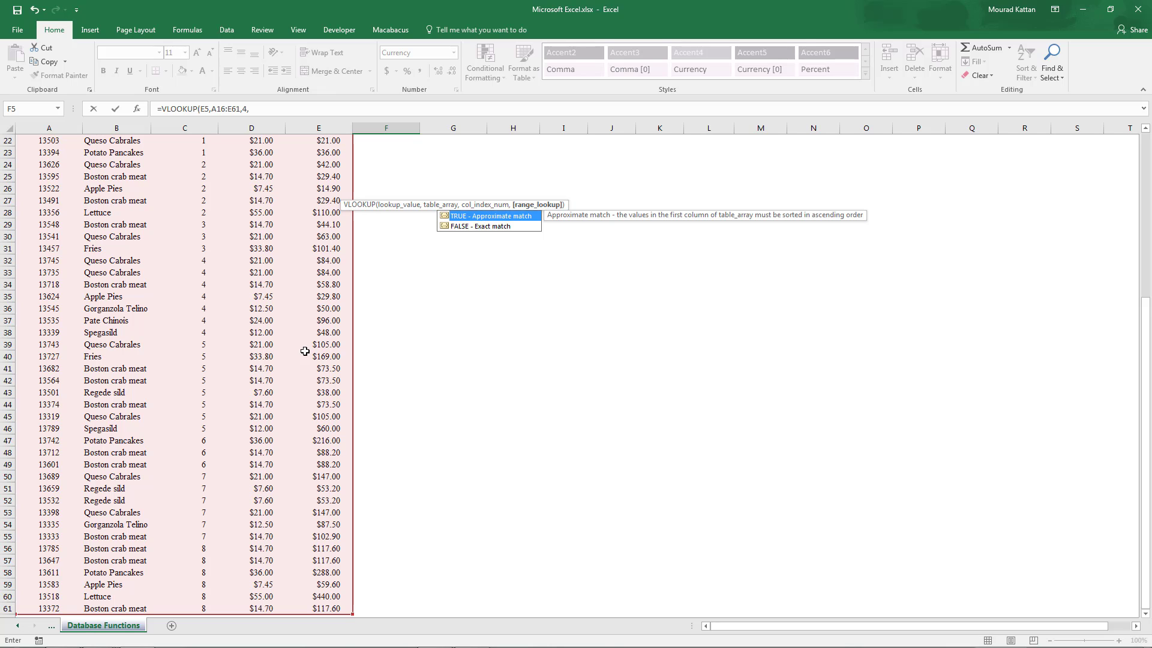
- Complete the F5 formula with column index 4 and range lookup 0, and enter it
scroll(347, 351, up, 7)
text(0)
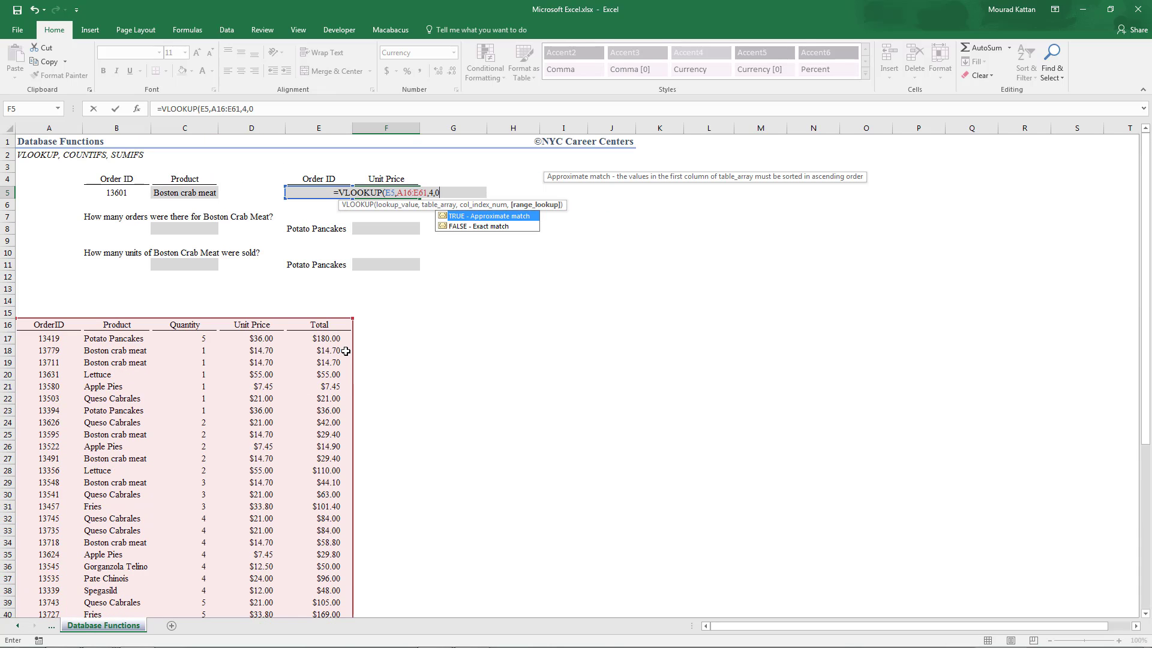
key(Return)
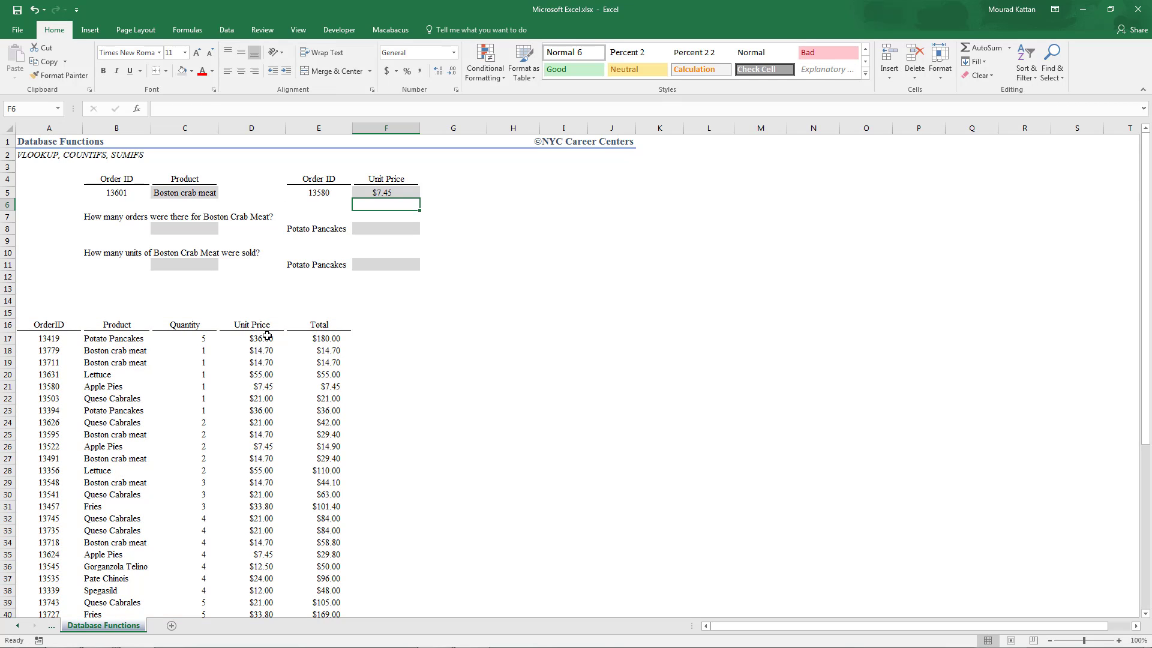
click(66, 424)
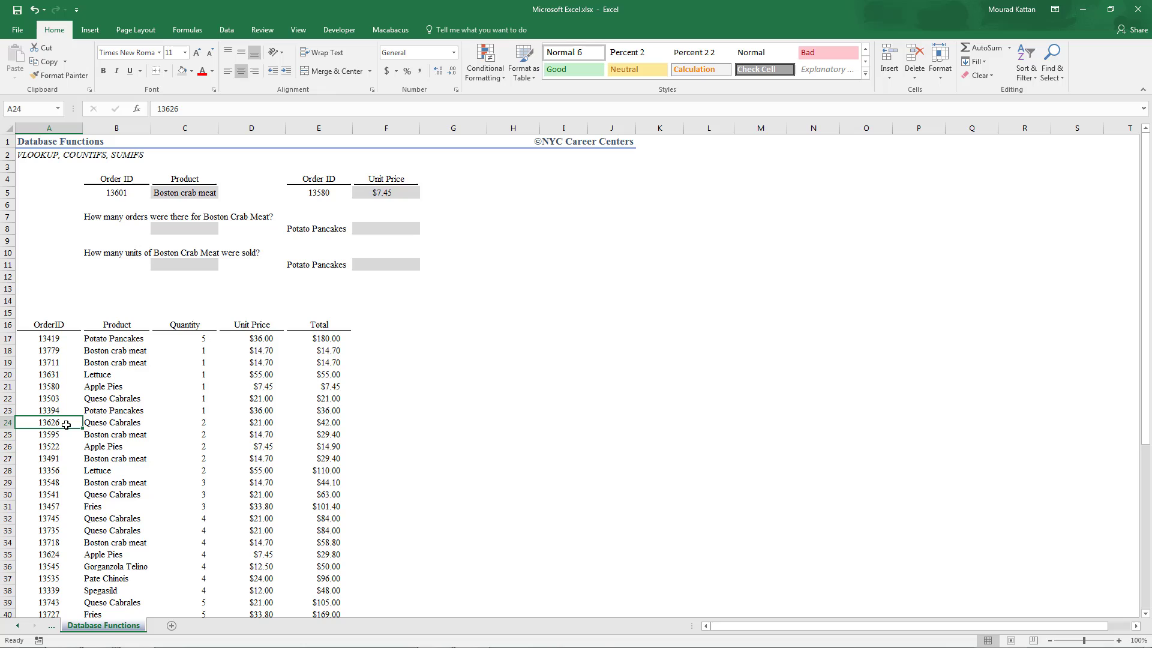
- Check the unit price of order 13580 in the table against the F5 result
click(54, 387)
key(Right)
key(Right)
key(Right)
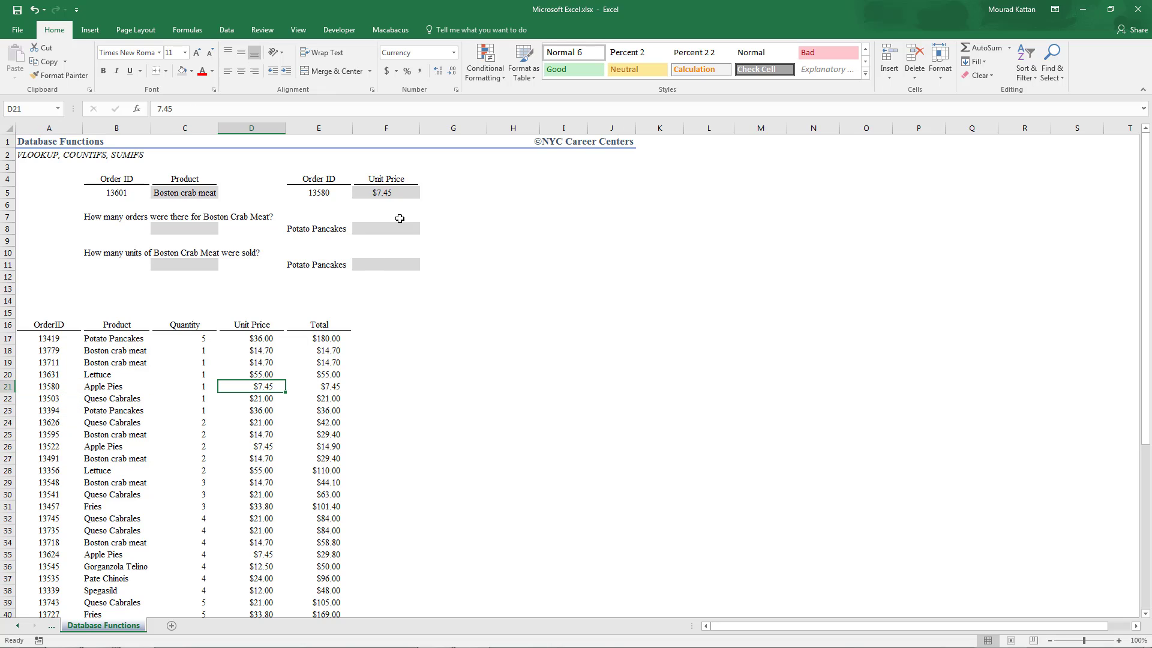
click(397, 191)
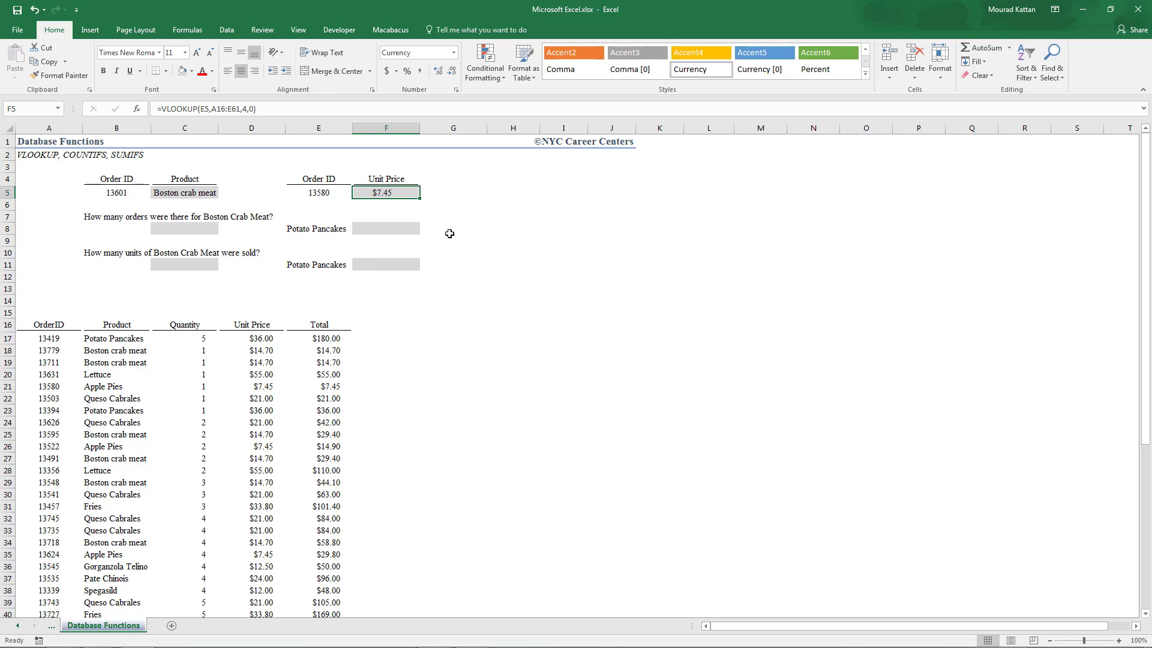
key(Down)
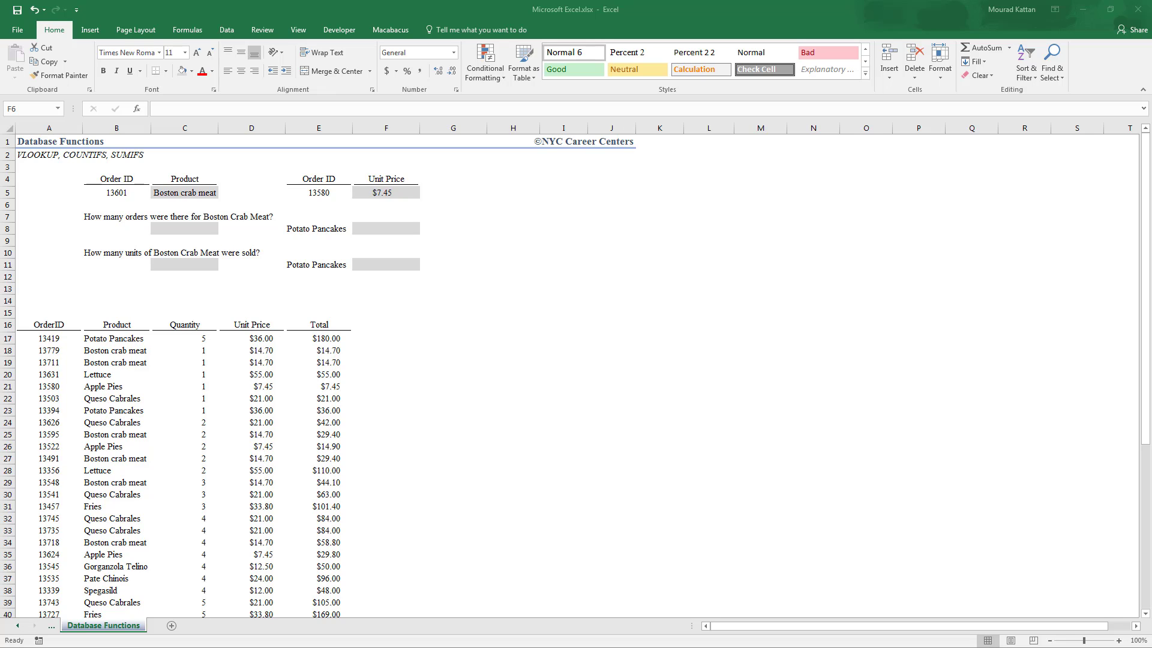
- Start a COUNTIFS formula in C8 using the product column B17:B61 as the criteria range
click(197, 227)
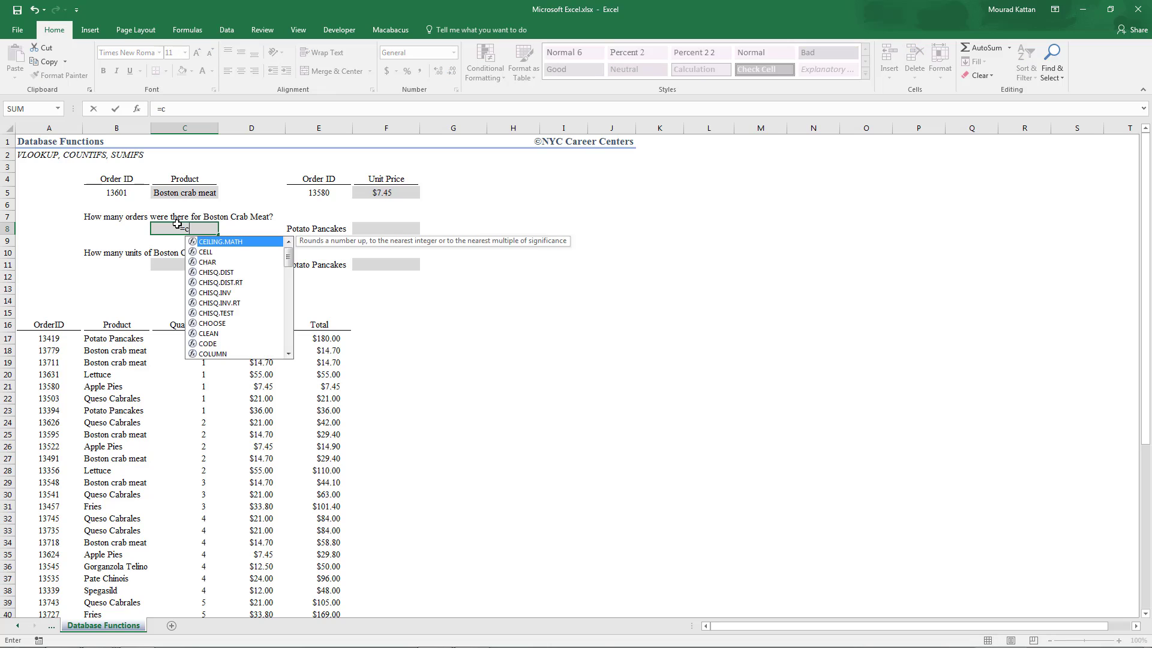
text(=coun)
key(Down)
key(Down)
key(Down)
key(Down)
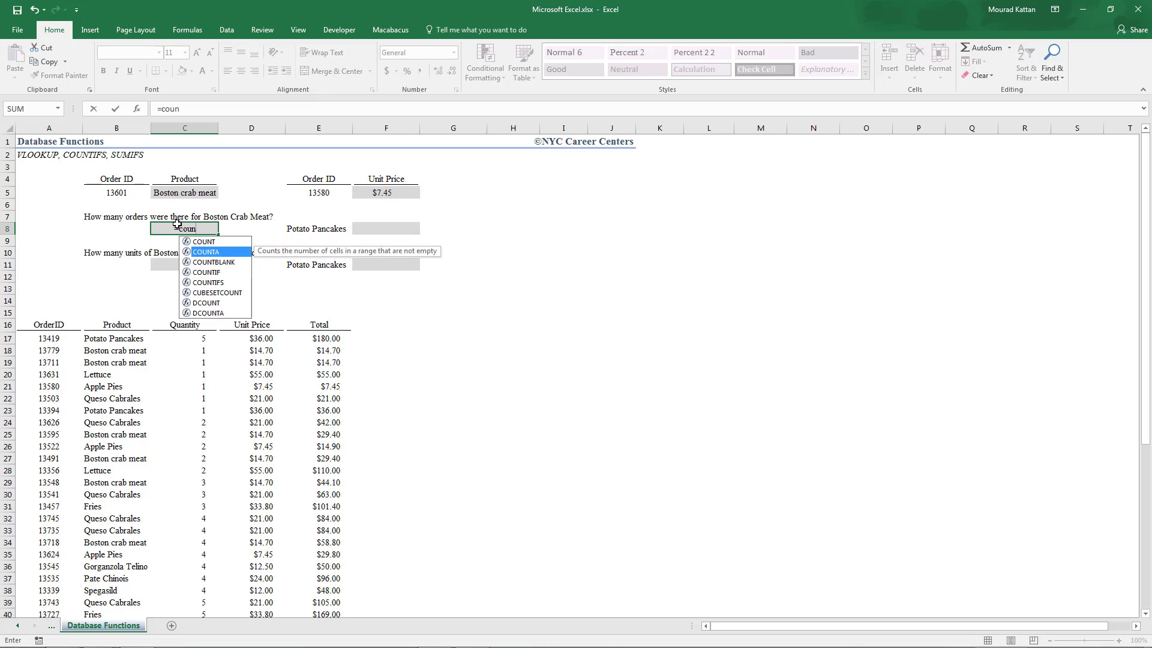
key(Tab)
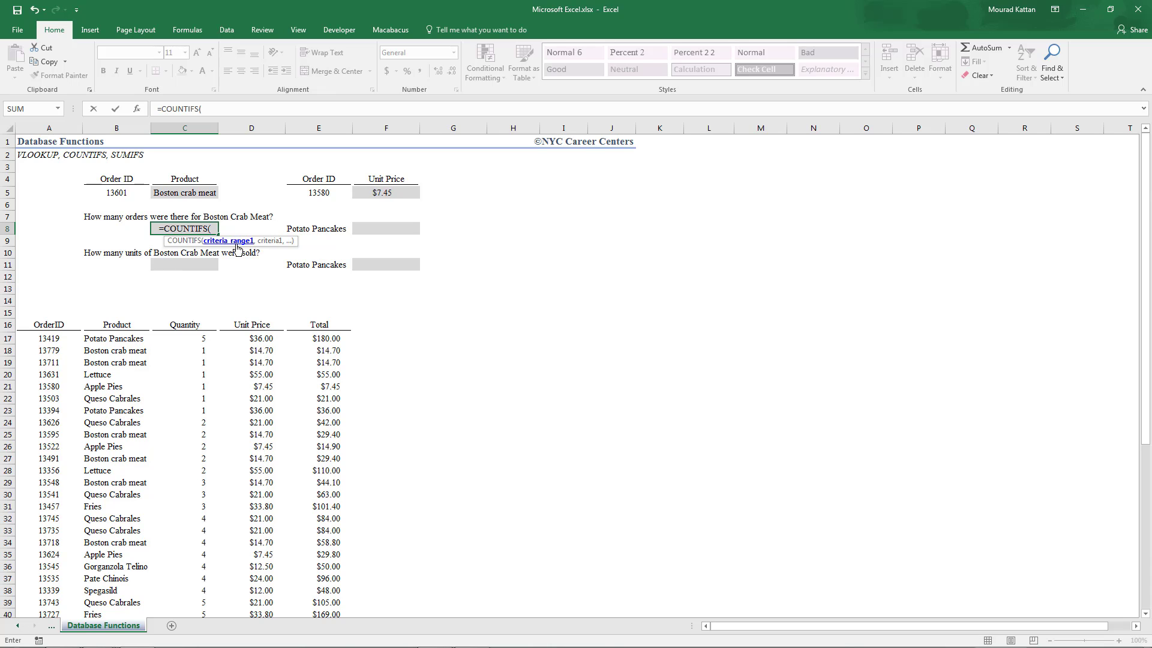
click(118, 339)
key(ctrl+shift+Down)
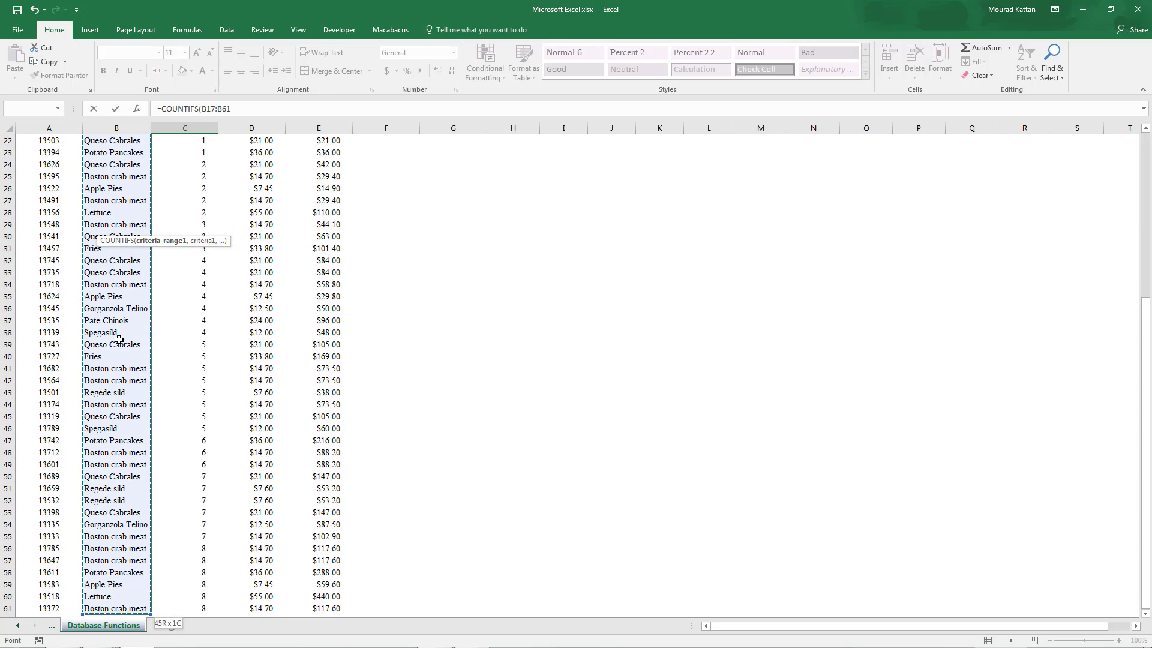
text(,)
- Complete the C8 formula with the criteria "Boston Crab Meat" and enter it
scroll(120, 340, up, 7)
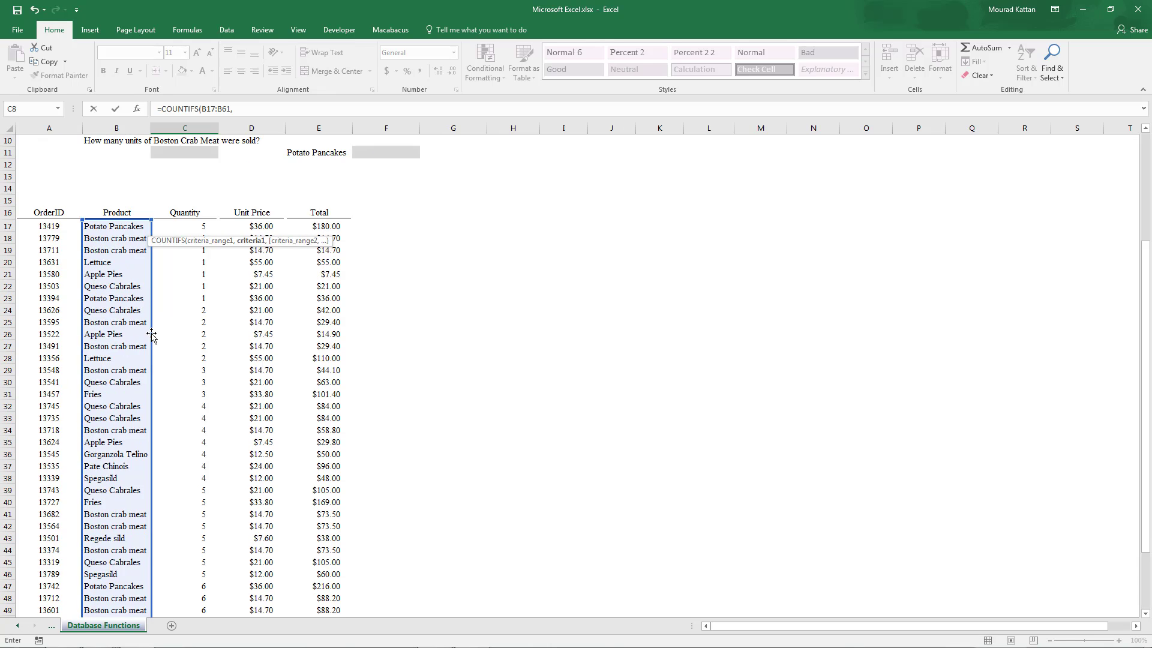
scroll(150, 339, down, 1)
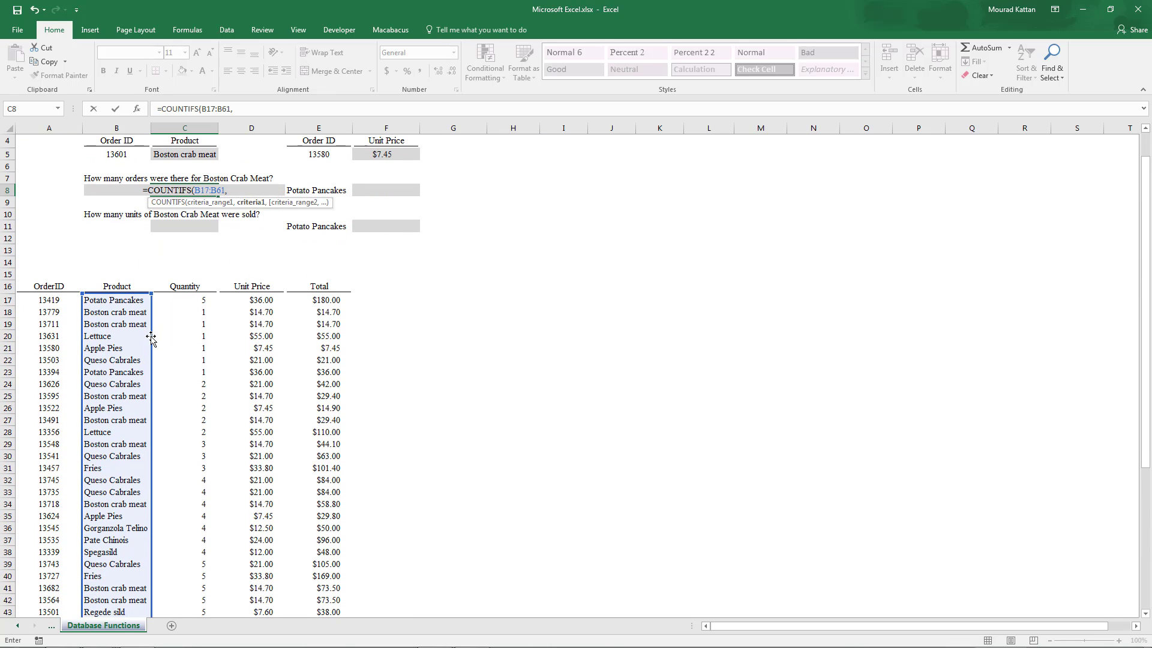
text(Bo)
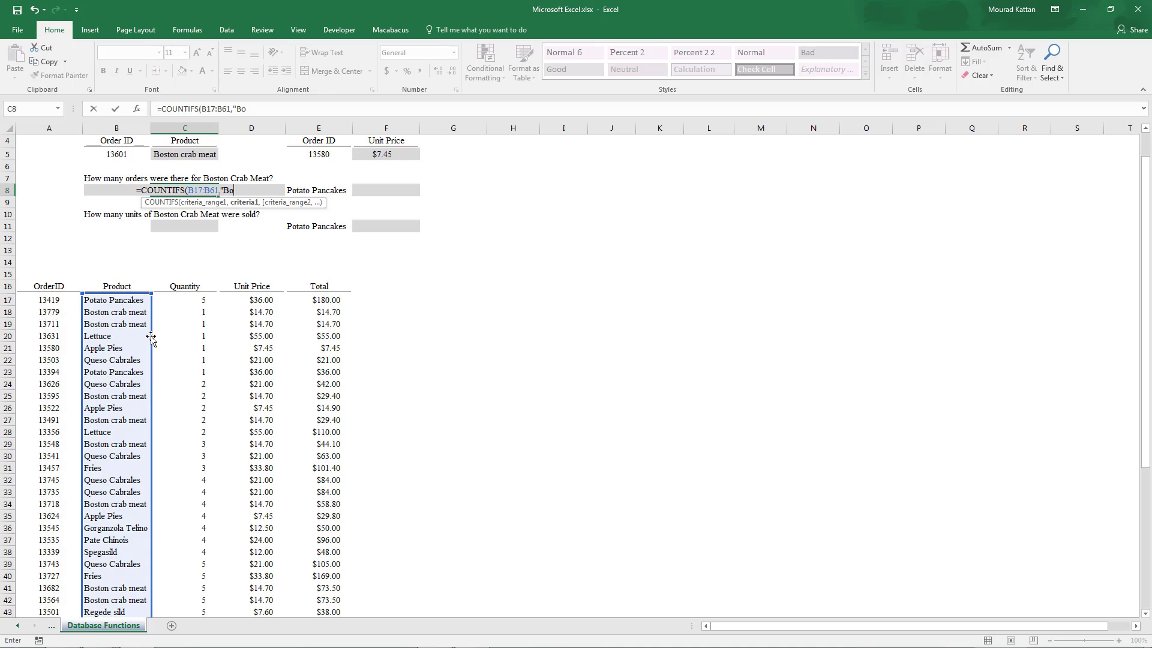
text(ston Cr)
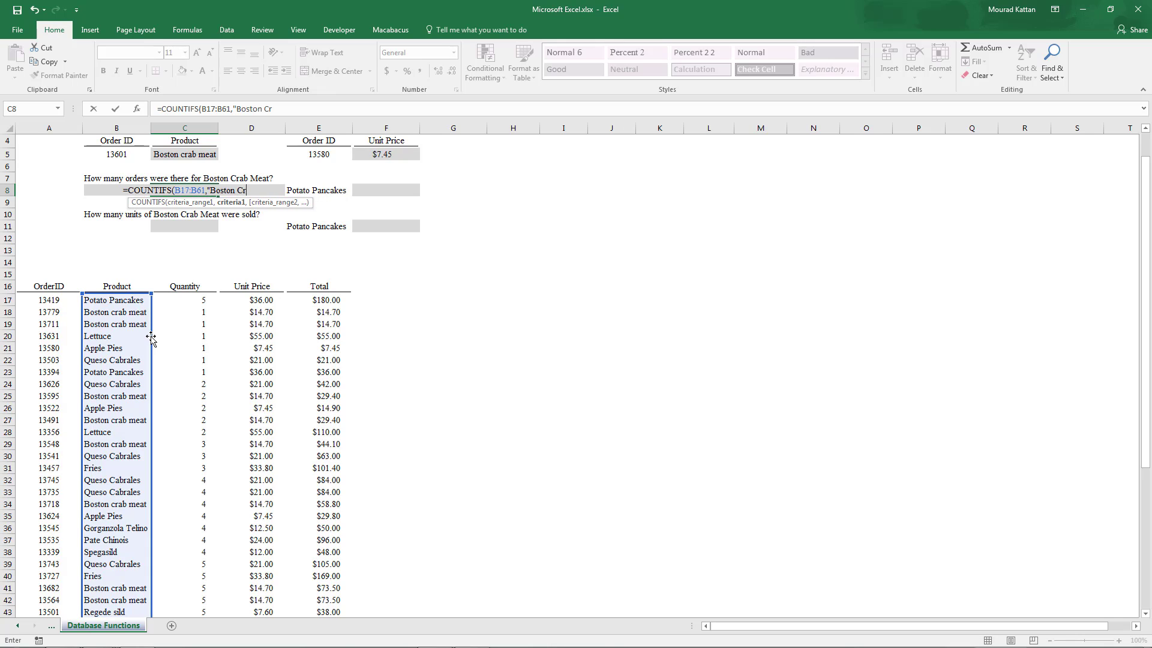
text(ab Meat"))
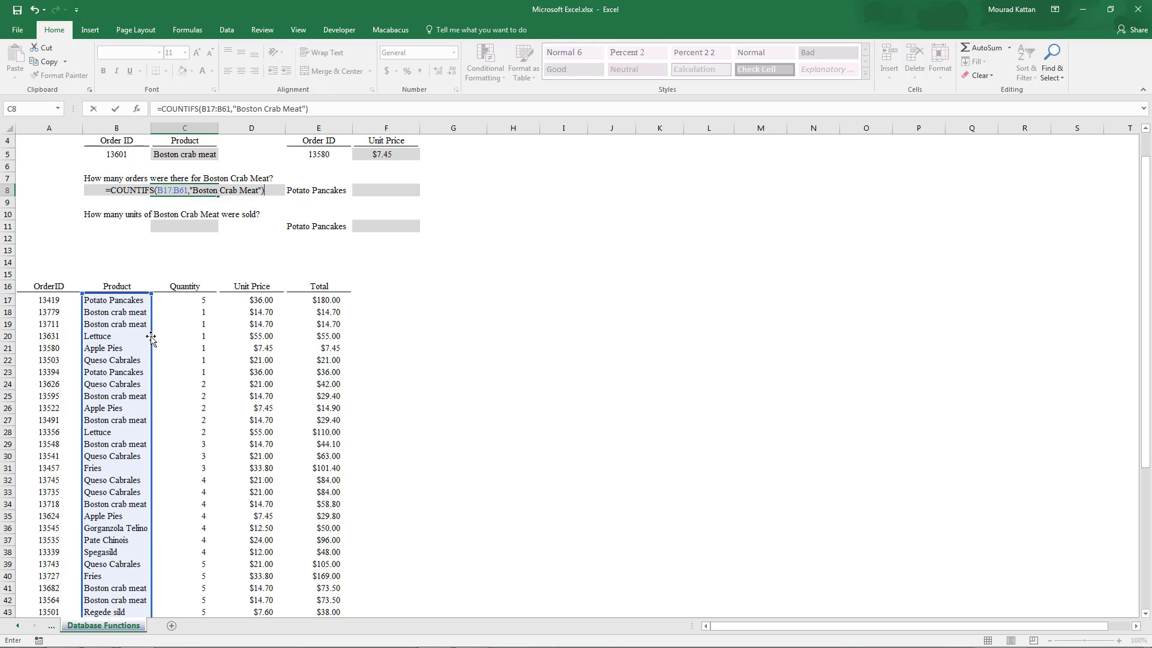
key(ctrl+Return)
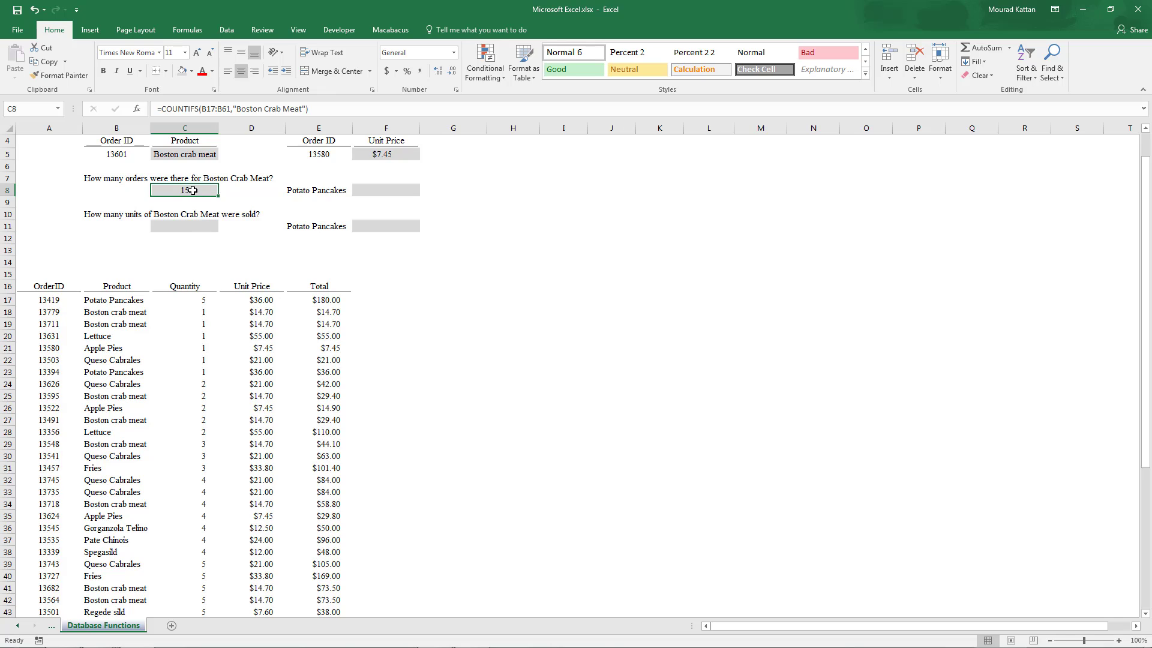
- Start a COUNTIFS formula in F8 using the product column B17:B61 as the criteria range
drag(135, 311, 133, 323)
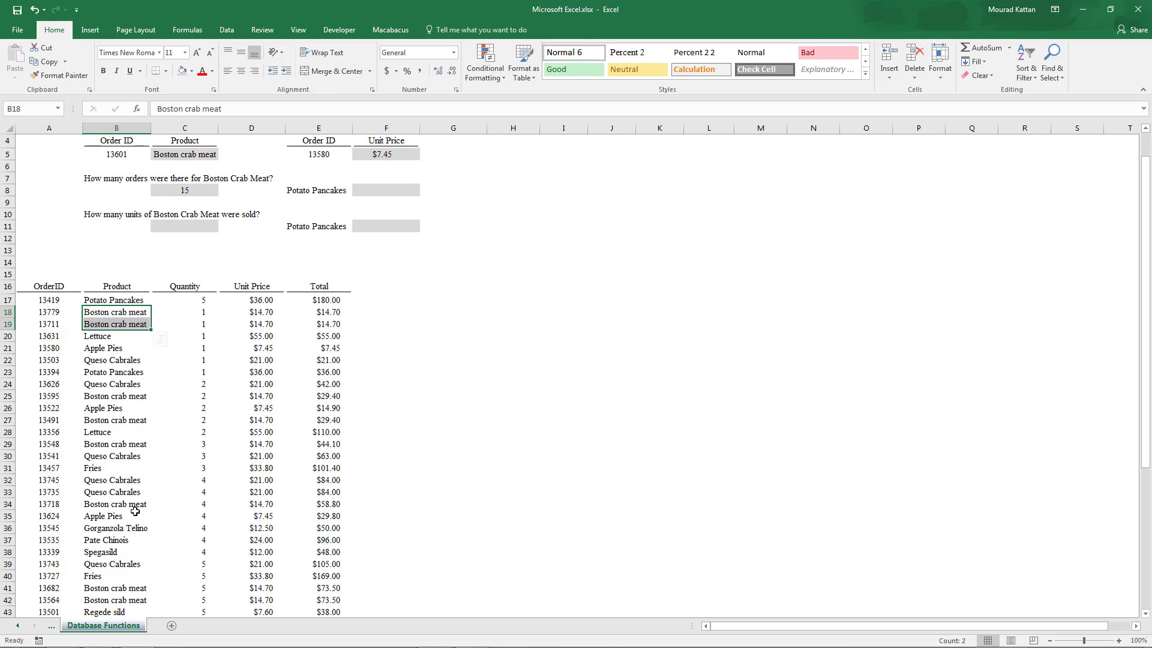
scroll(130, 342, up, 1)
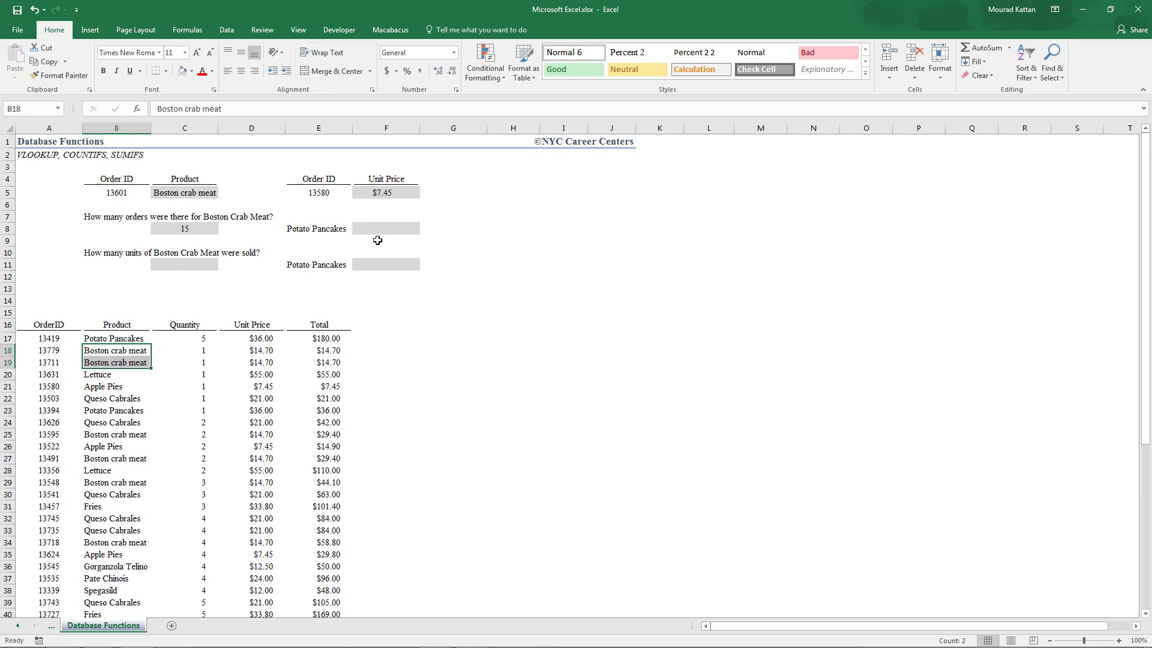
click(384, 230)
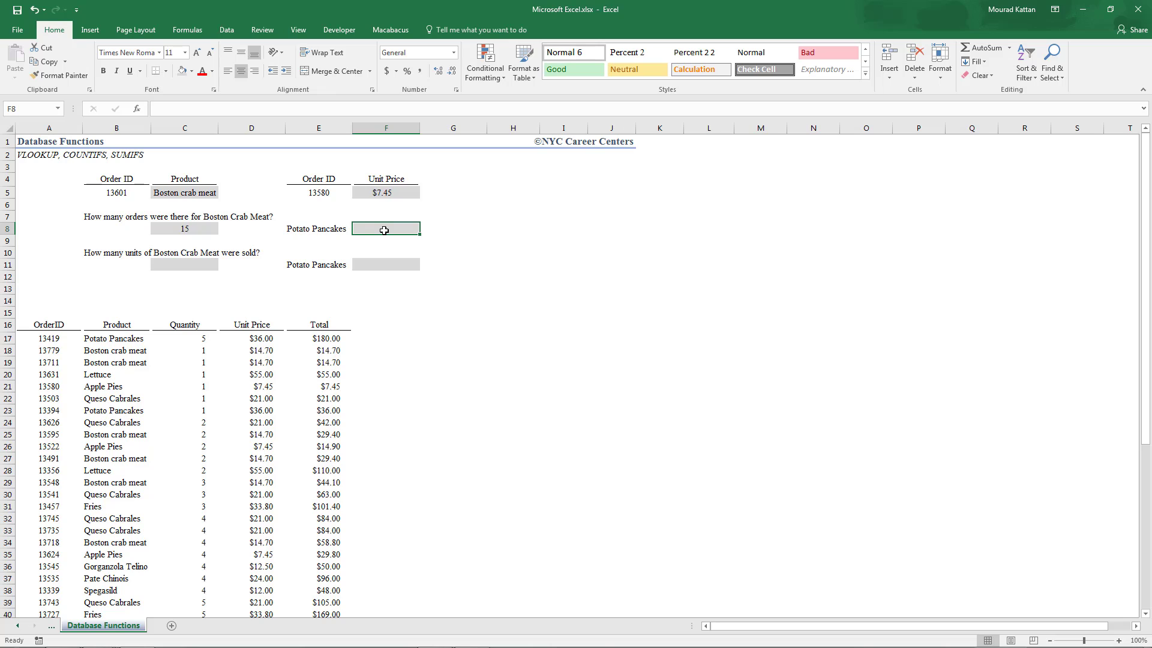
text(=count)
key(Down)
key(Down)
key(Down)
key(Down)
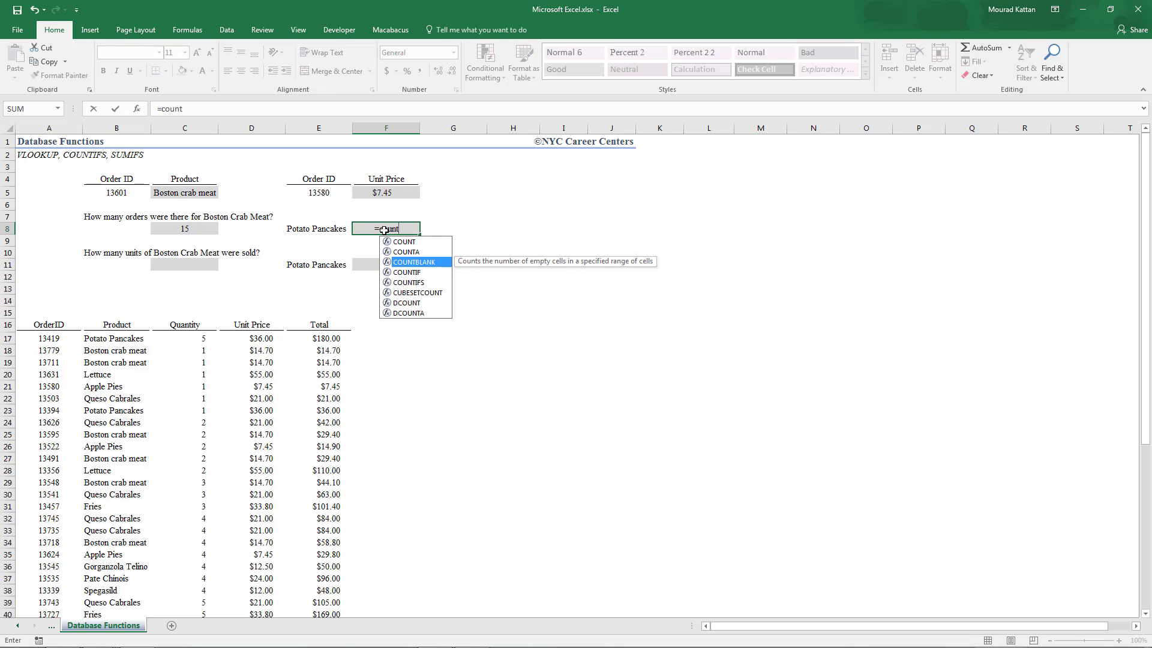
key(Tab)
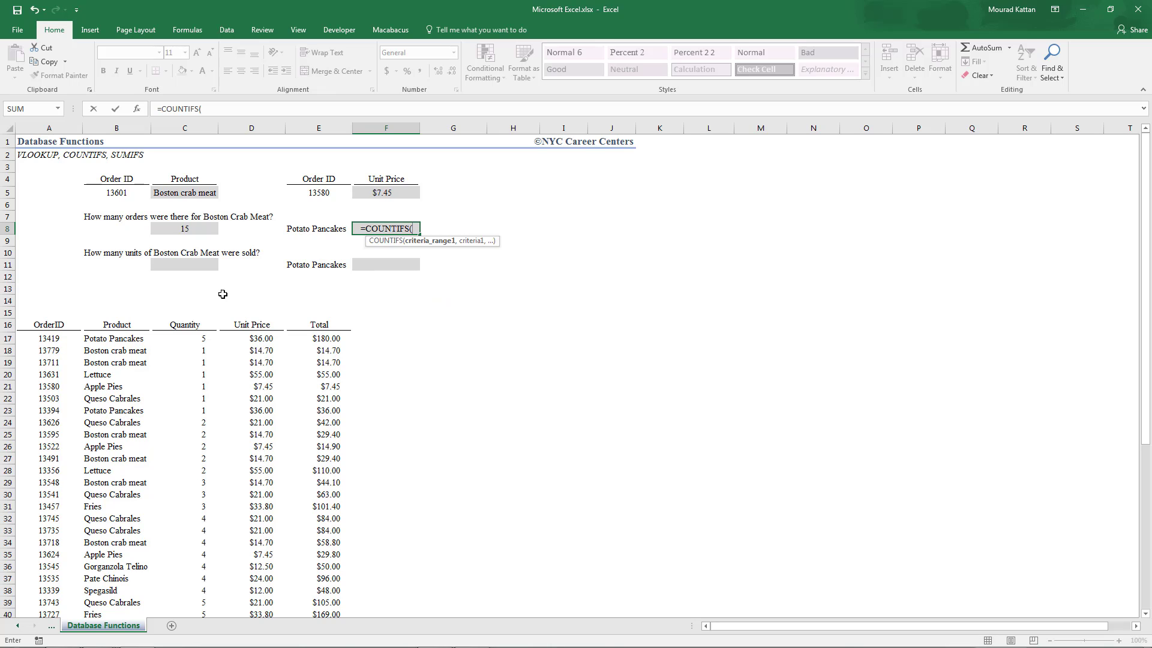
click(125, 338)
key(ctrl+shift+Down)
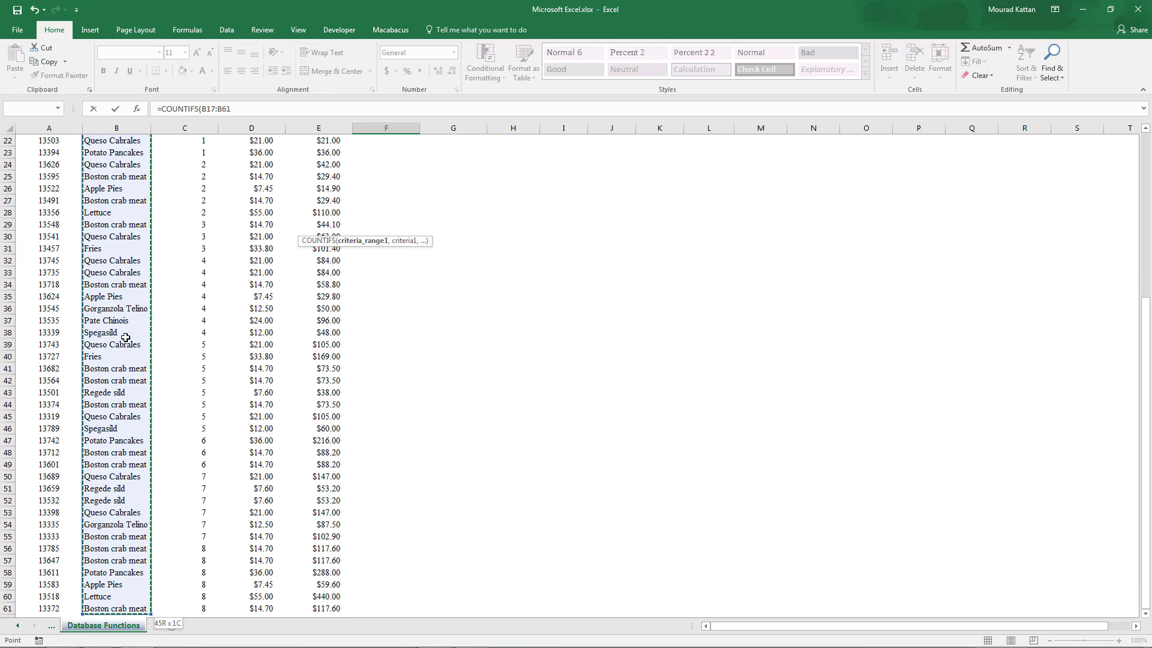
text(,)
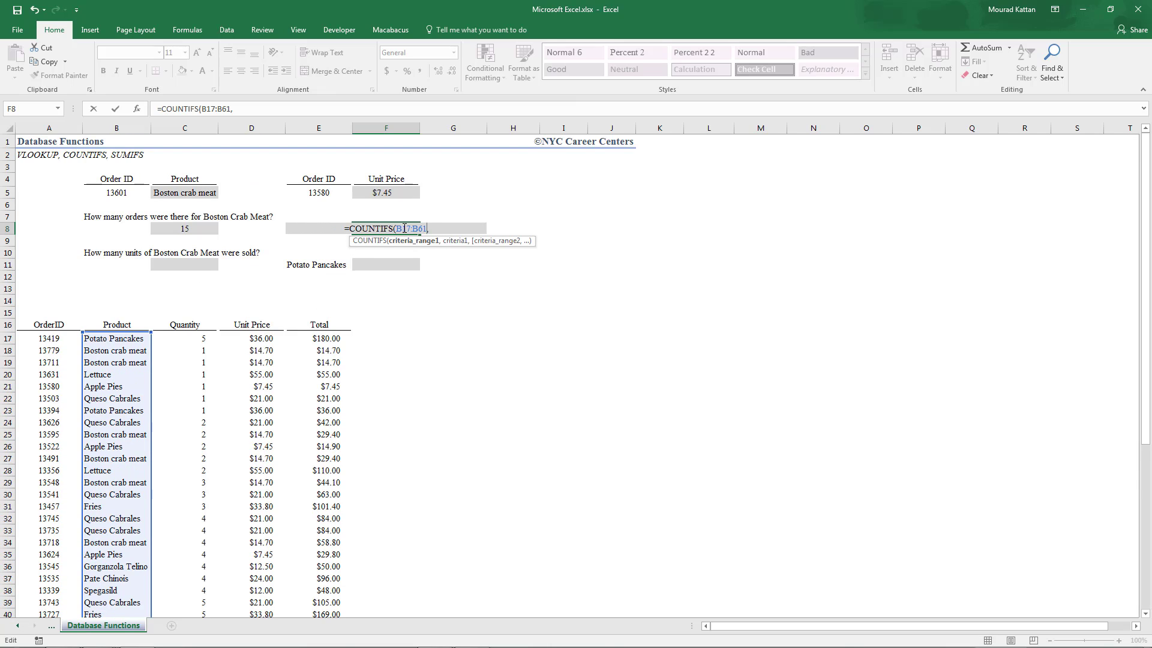
- Complete the F8 formula with the Potato Pancakes label in E8 as criteria and enter it
key(Left)
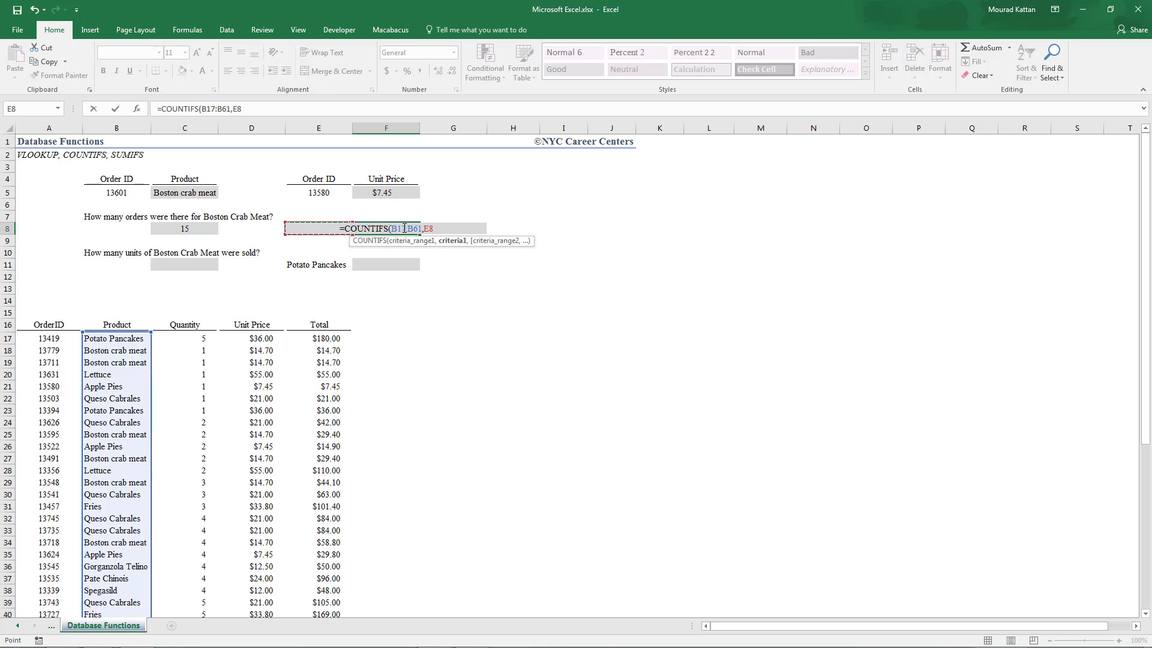
text())
key(ctrl+Return)
key(Return)
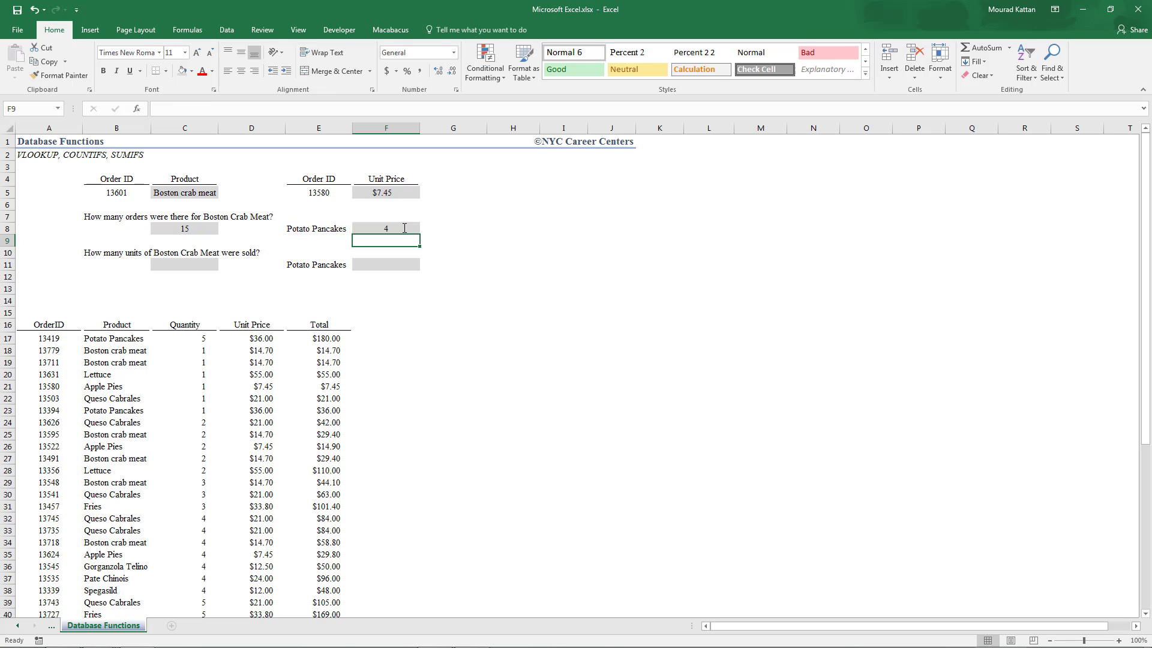
- Select the Potato Pancakes entries in the product column to verify the F8 count
click(405, 228)
click(131, 340)
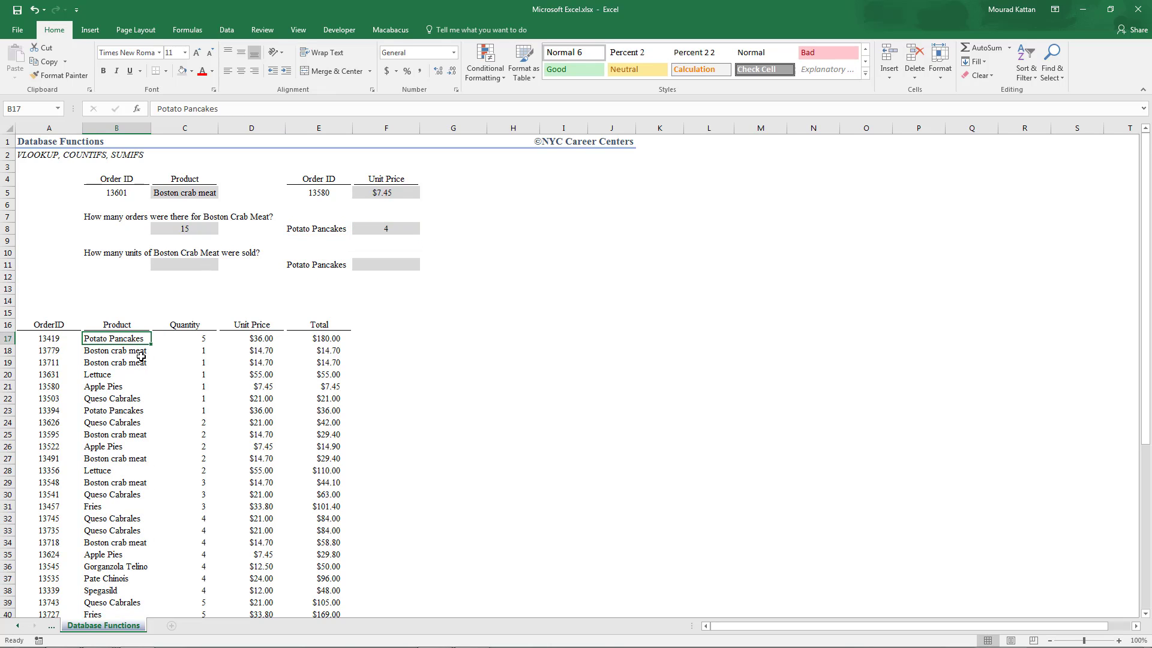
scroll(142, 366, down, 1)
ctrl+click(133, 372)
scroll(139, 383, down, 5)
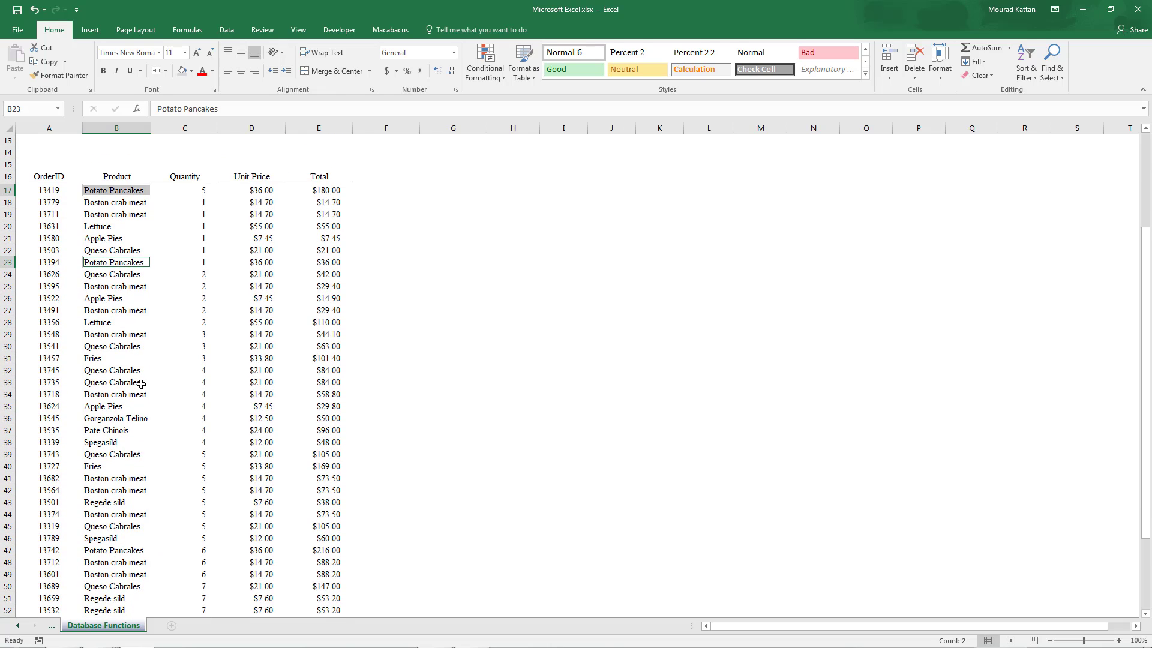
scroll(141, 382, down, 2)
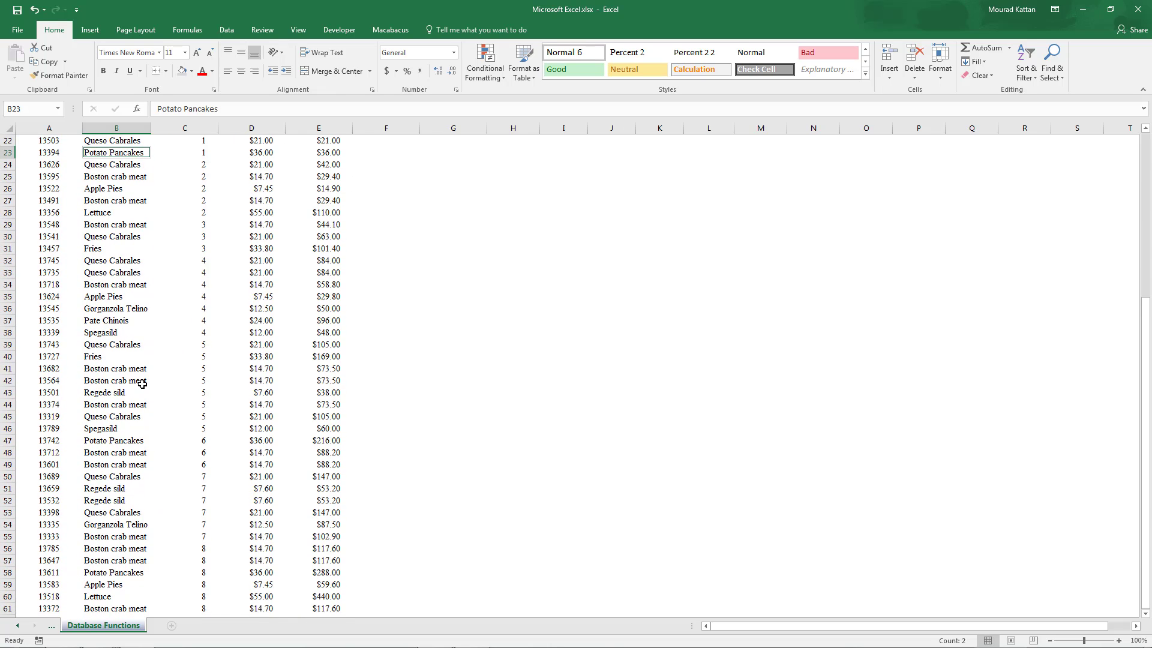
ctrl+click(131, 406)
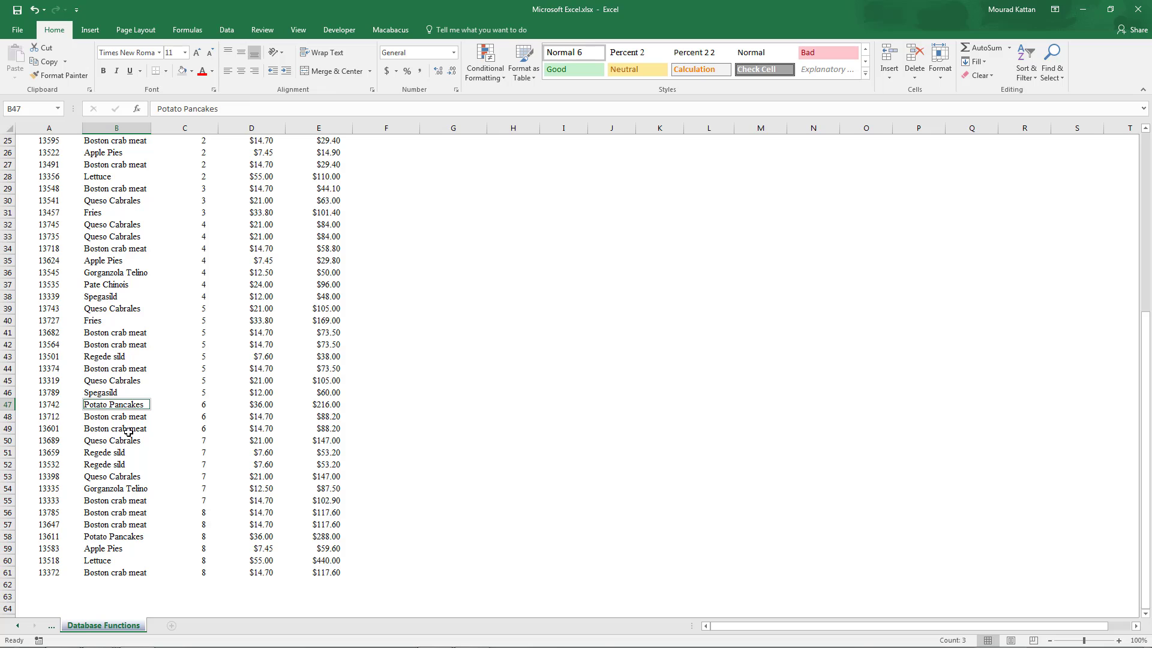
ctrl+click(114, 538)
scroll(171, 339, up, 8)
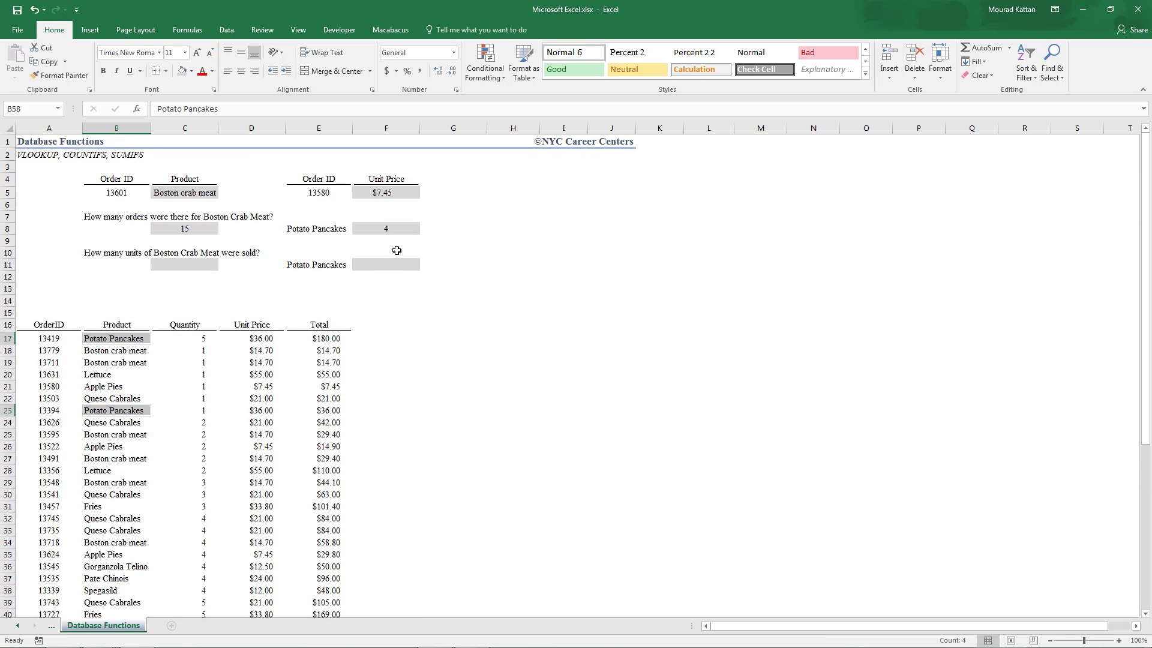
- Review the COUNTIFS formulas in F8 and C8
click(414, 228)
key(F2)
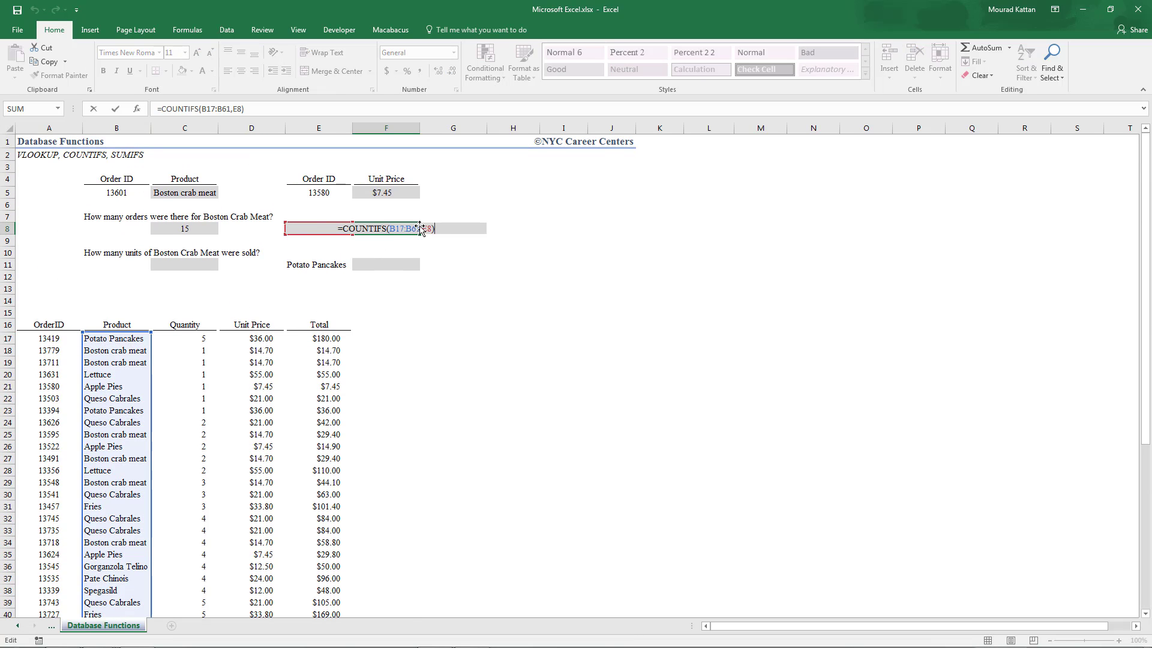
key(Escape)
key(Left)
key(Left)
key(Left)
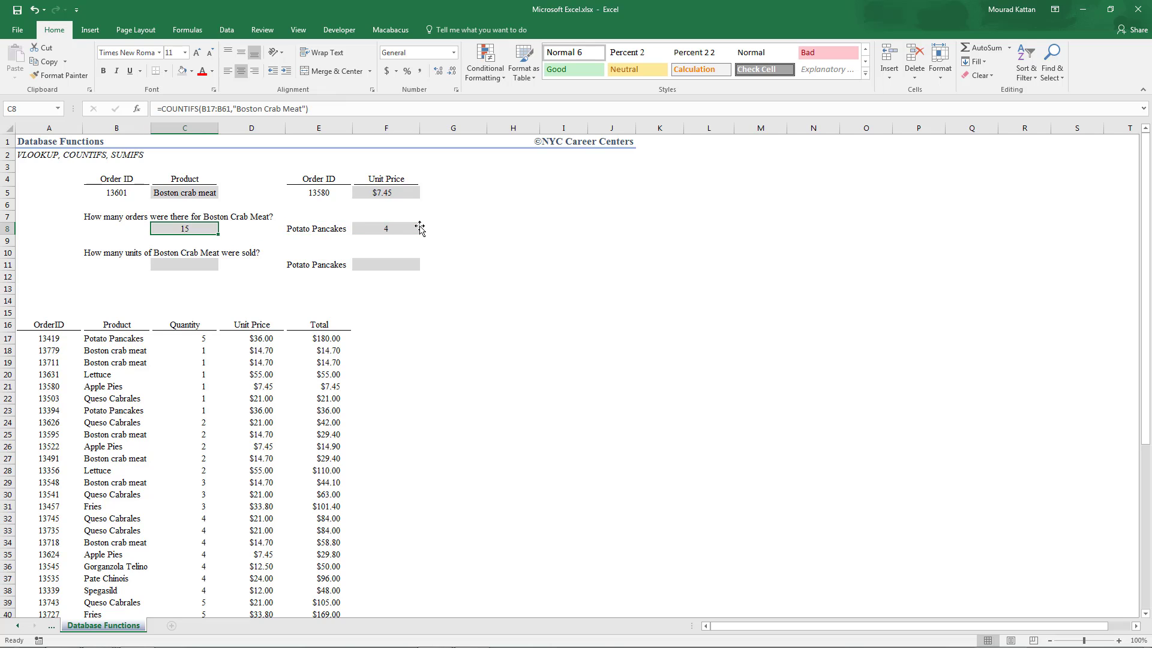
key(F2)
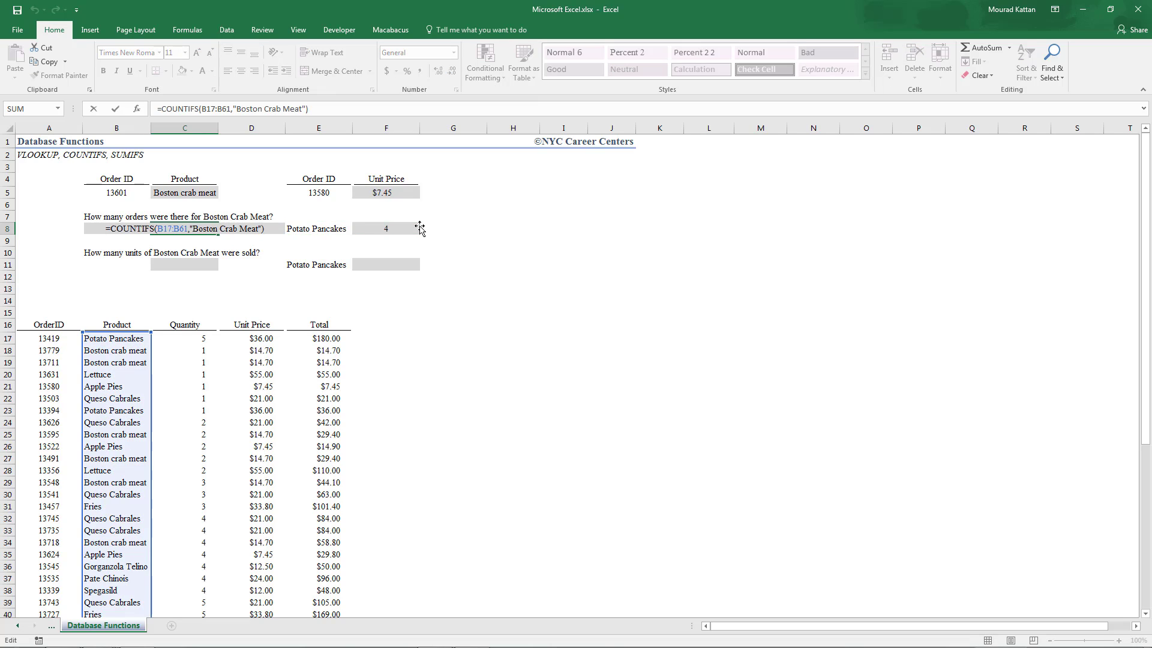
key(Escape)
- Start a SUMIFS formula in C11 using the quantity column C17:C61 as the sum range
key(Down)
key(Down)
key(Down)
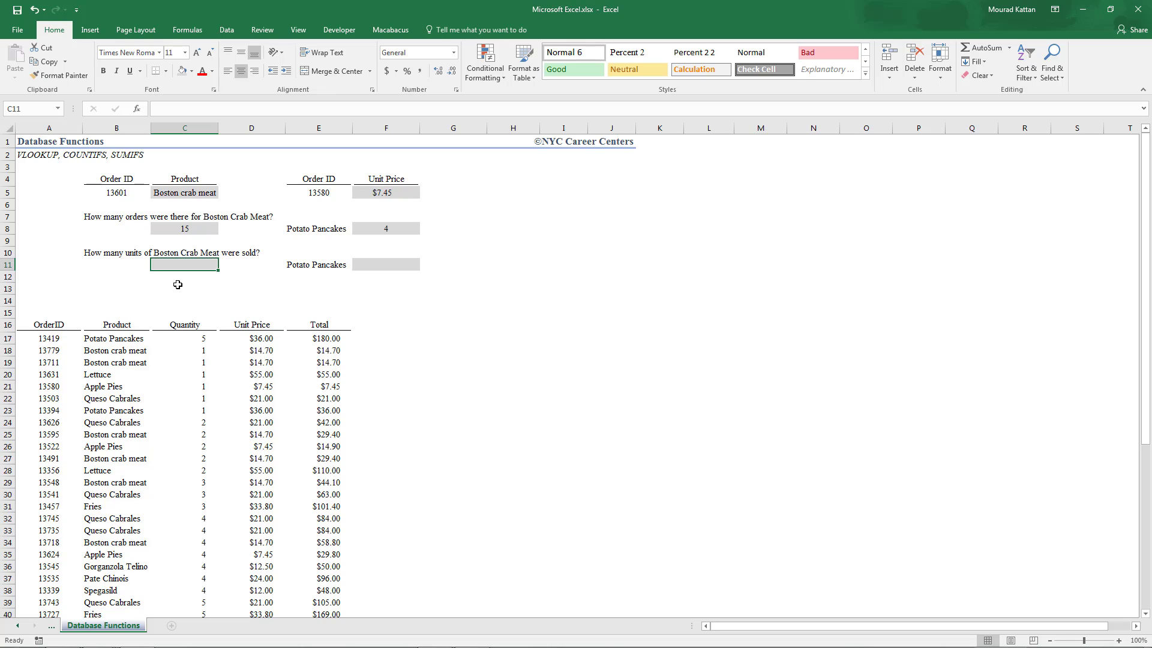
text(=sumifs)
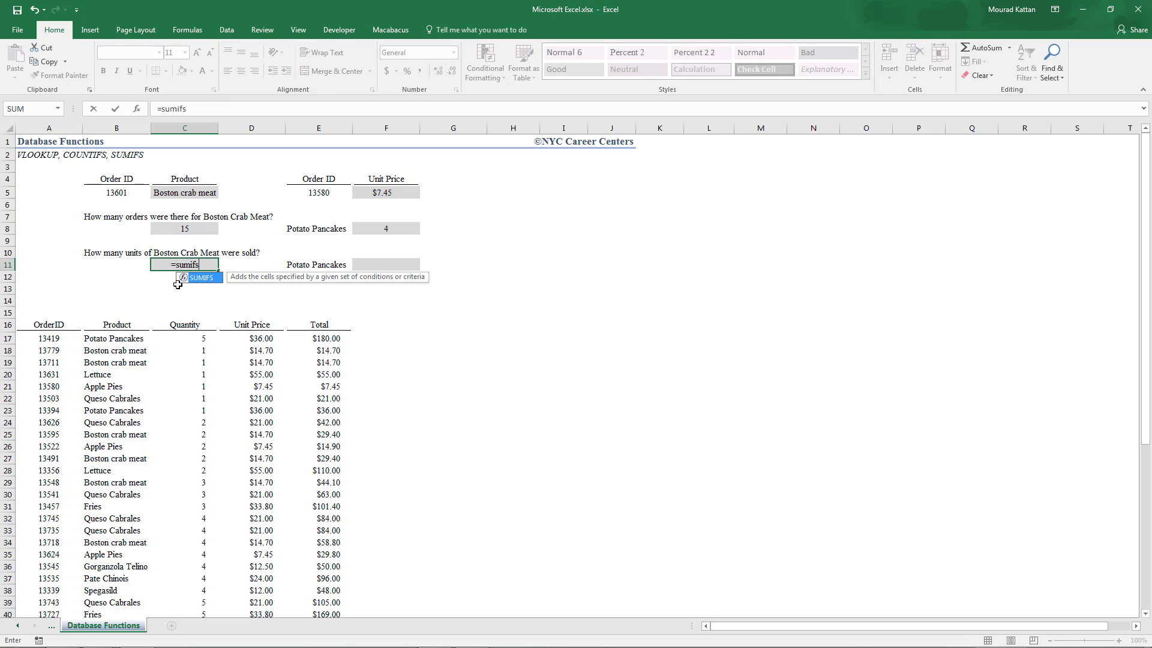
key(Tab)
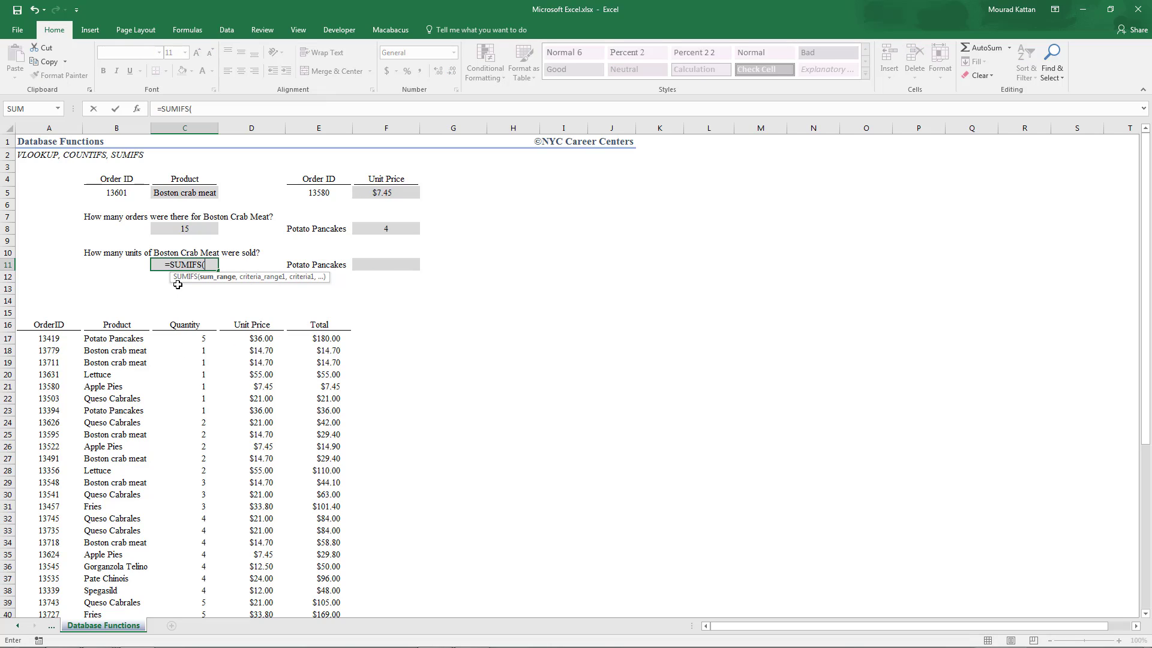
click(199, 338)
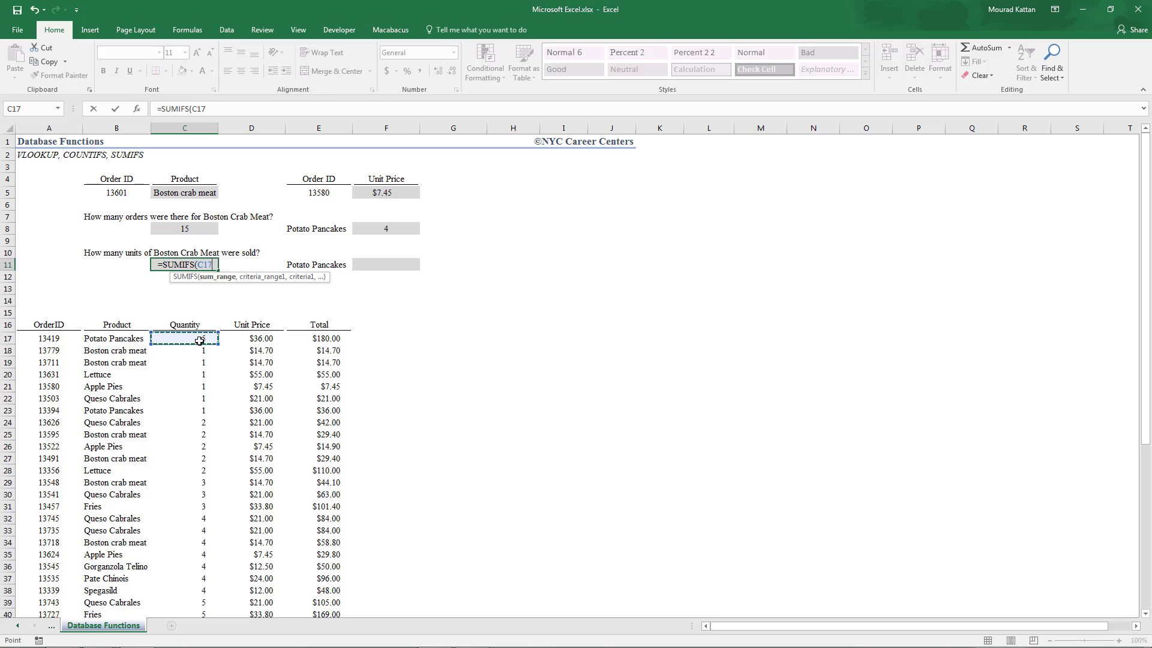
key(ctrl+shift+Down)
text(,)
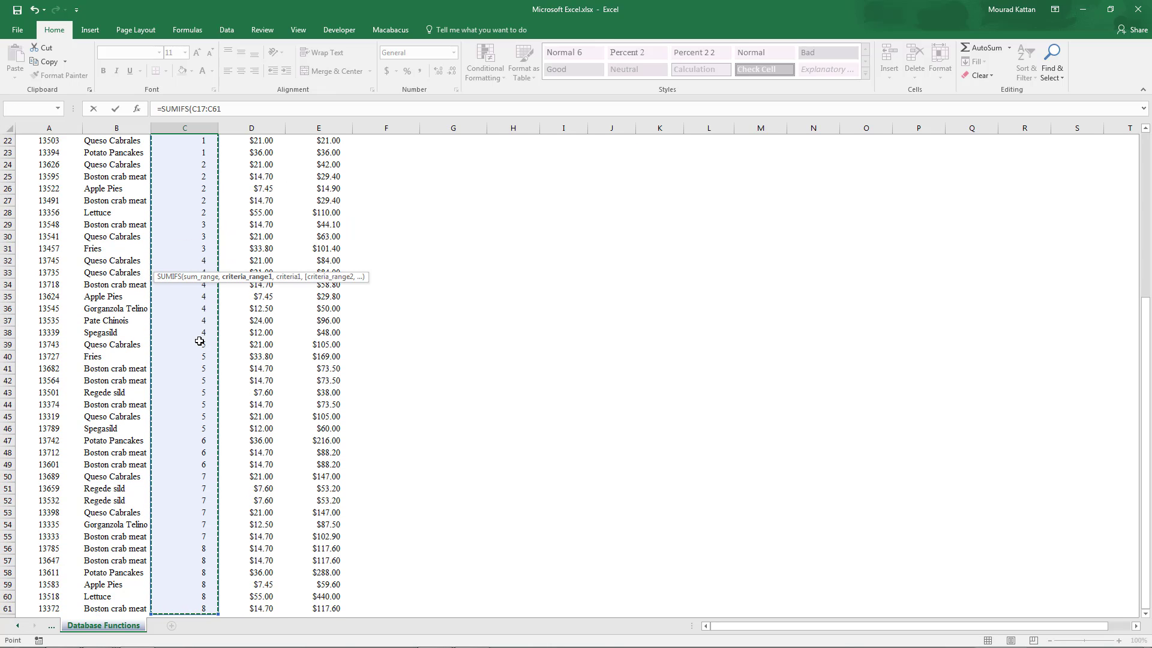
- Complete the C11 SUMIFS with B17:B61 as criteria range and "Boston Crab Meat" as criteria, enter it and review it
click(247, 277)
click(134, 297)
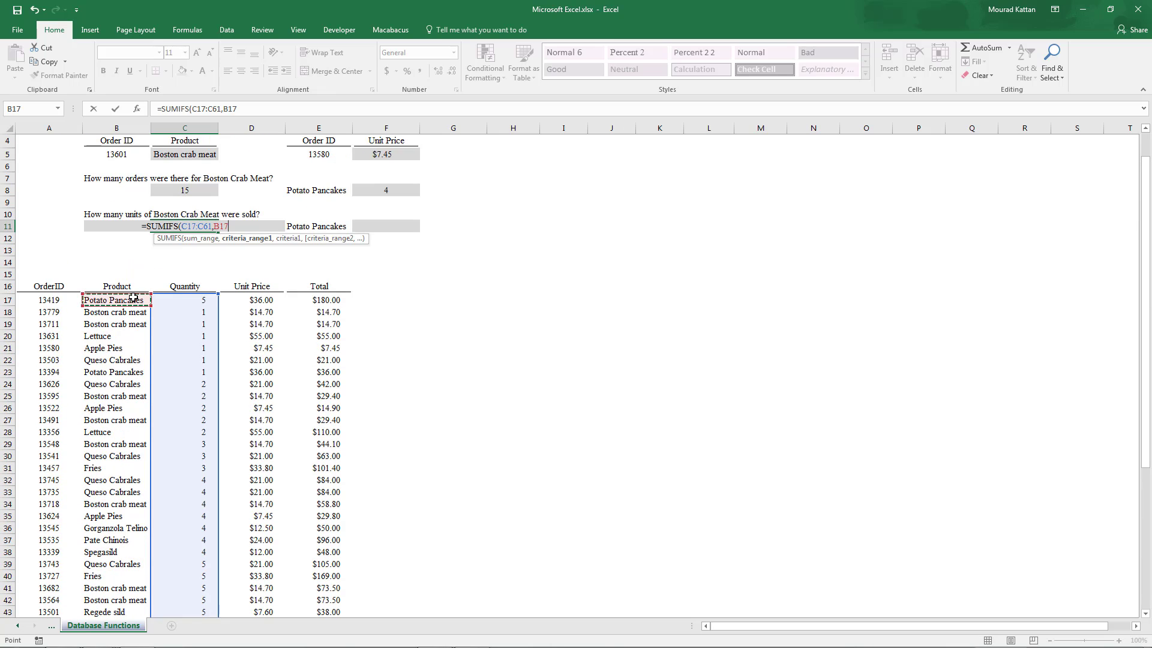
key(ctrl+shift+Down)
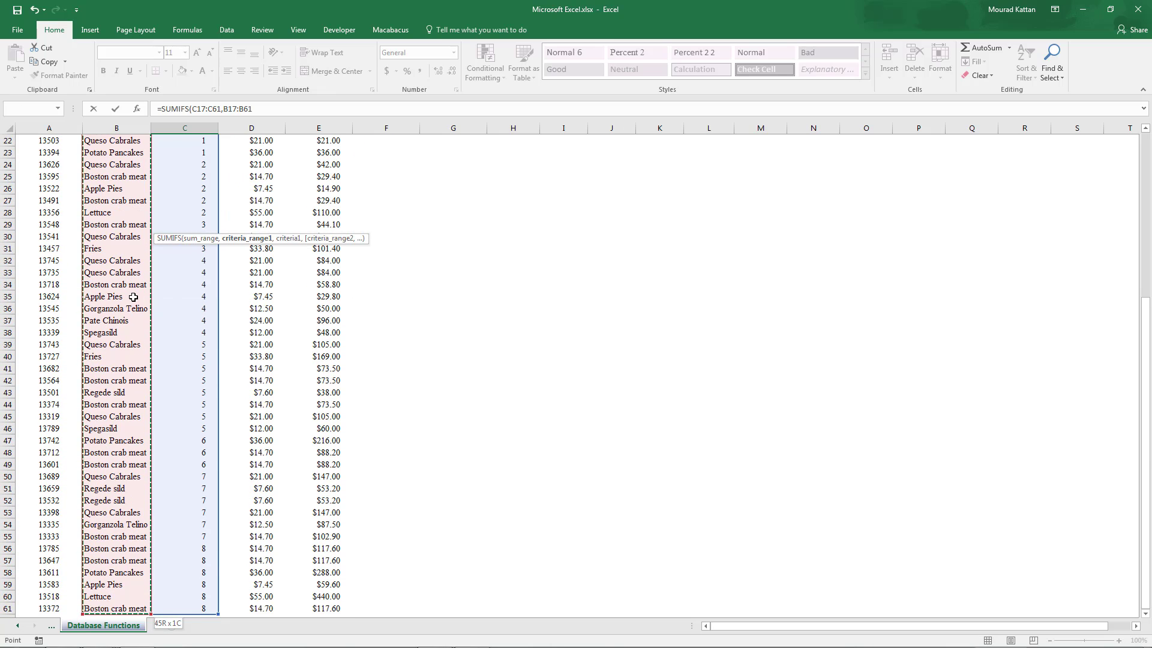
text(,)
scroll(133, 297, up, 6)
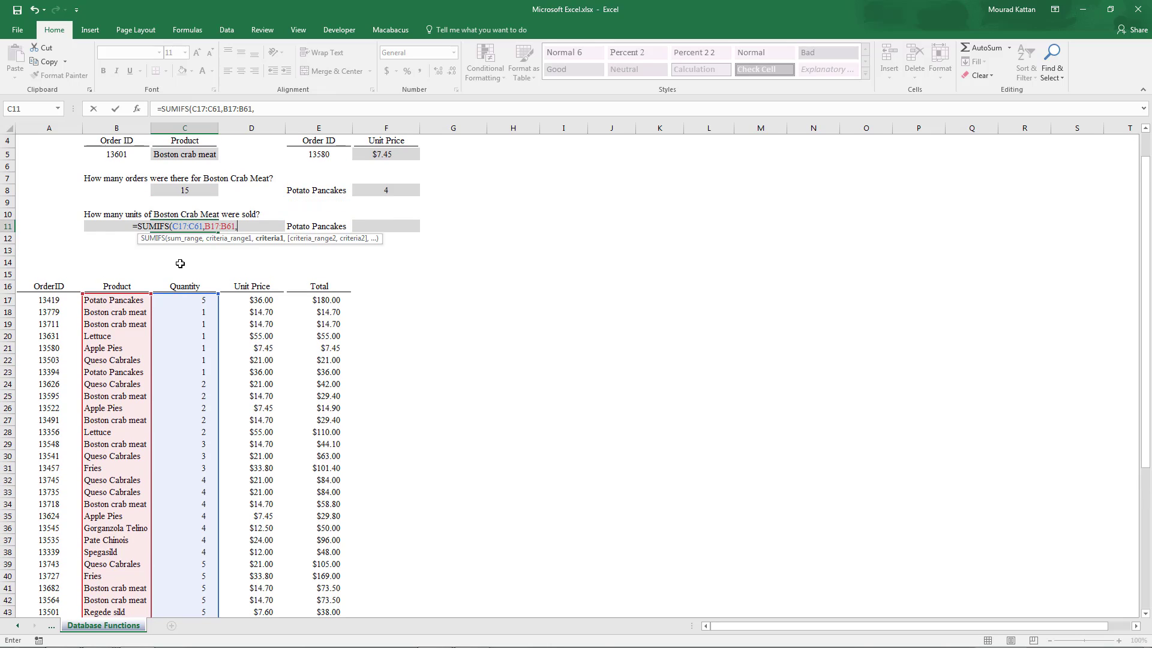
text(")
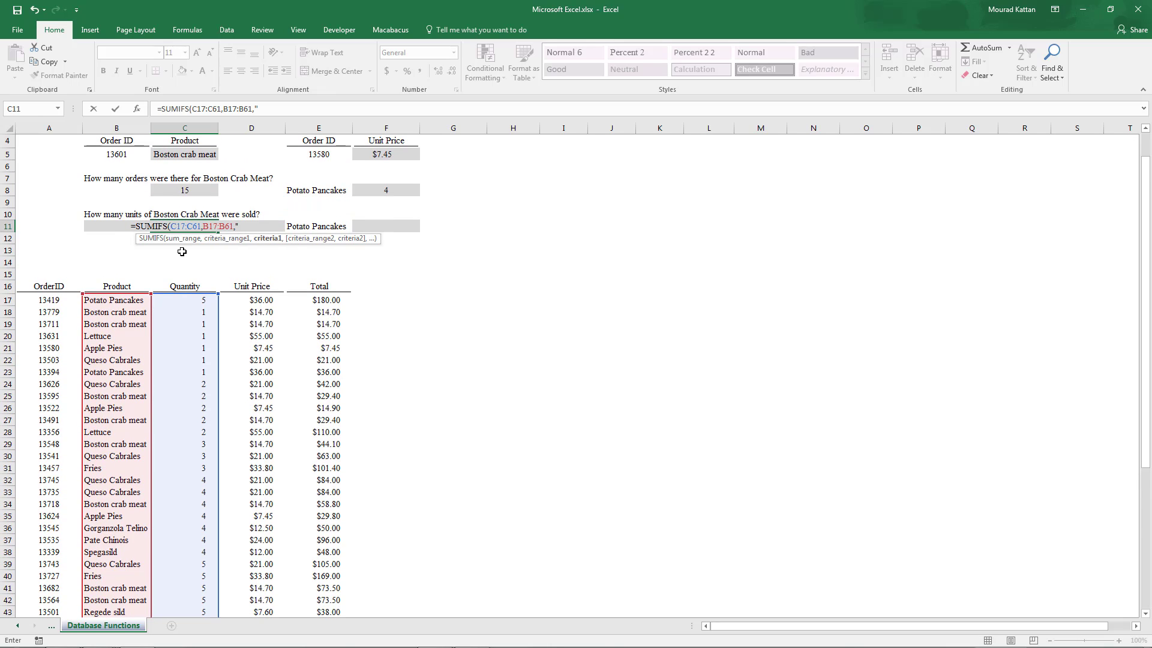
text(Boston )
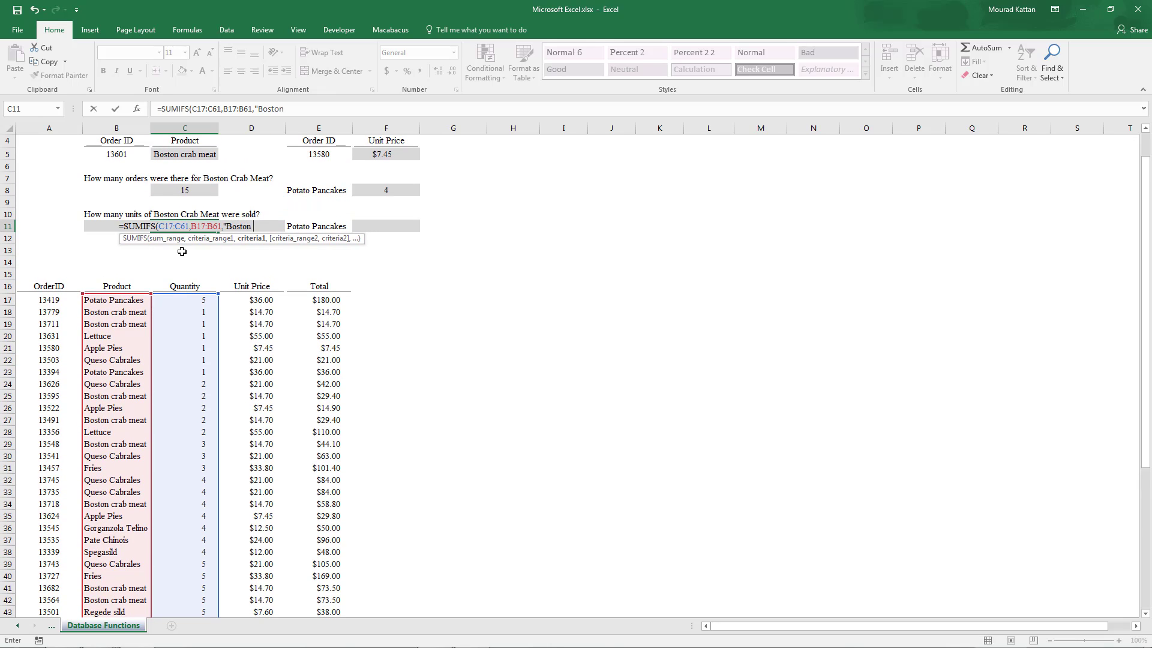
text(Crab Meat")
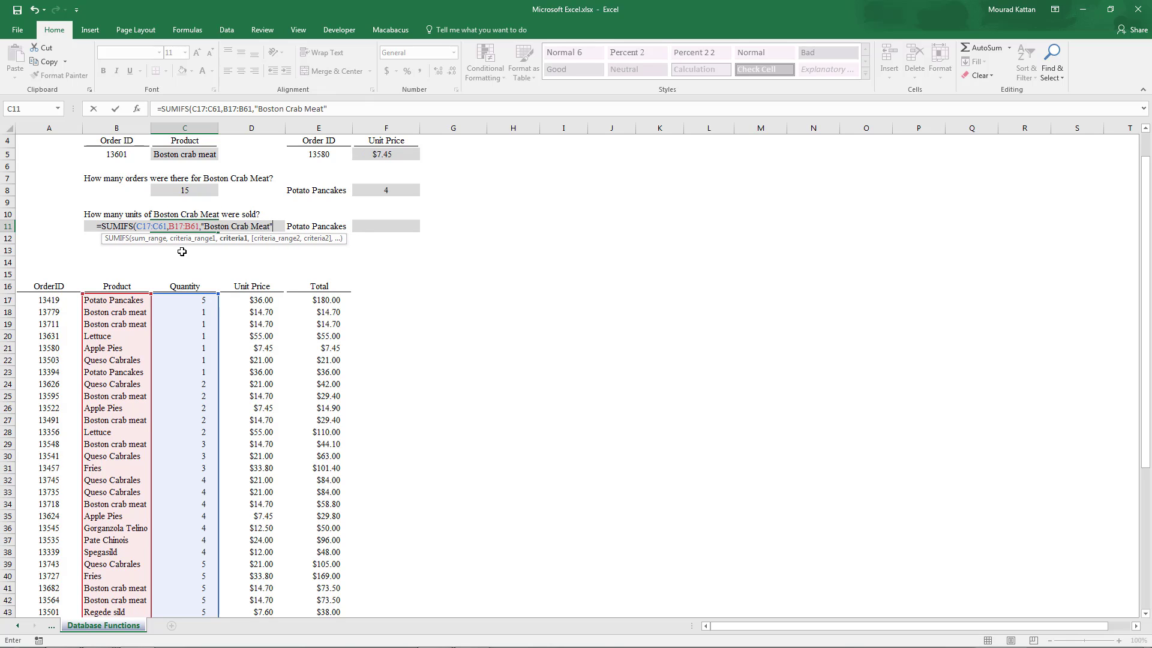
text())
key(Return)
key(Up)
key(F2)
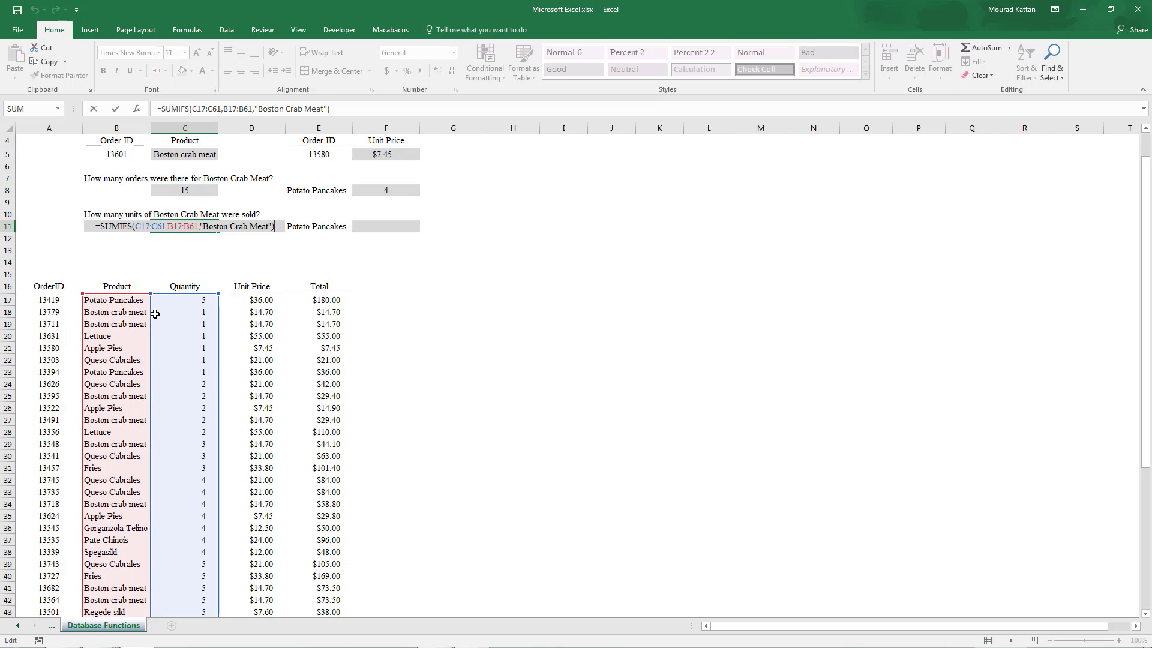
key(Return)
- Turn on filtering for the order table A16:E61
click(69, 284)
key(ctrl+shift+Right)
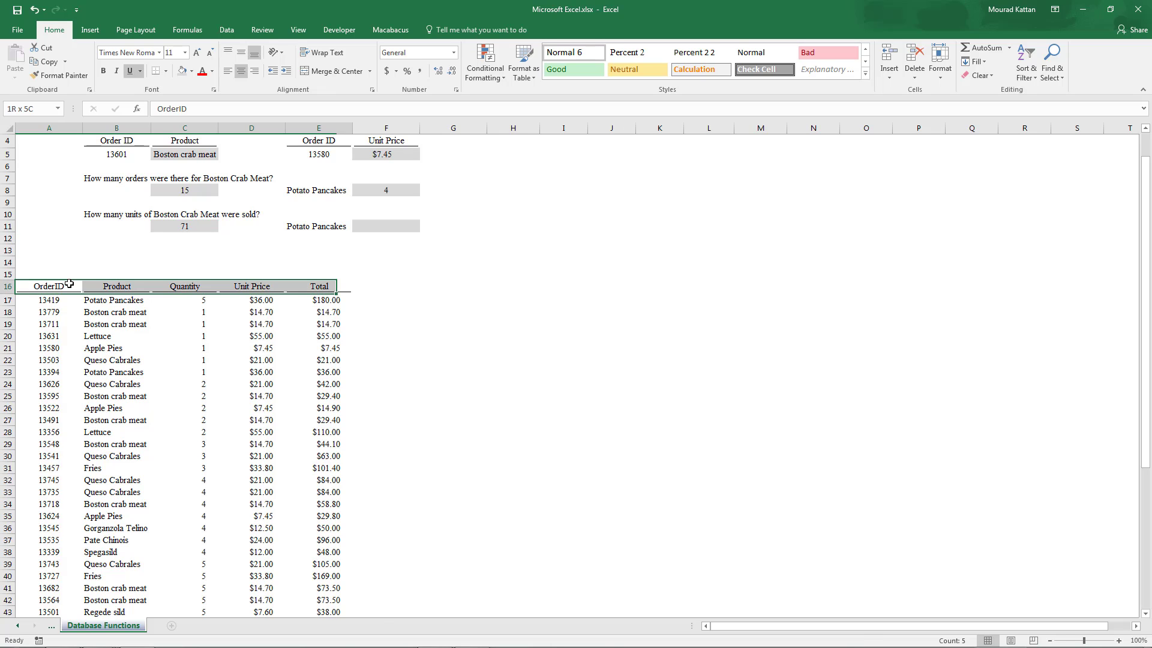
key(ctrl+shift+Down)
key(alt+h)
key(s)
key(f)
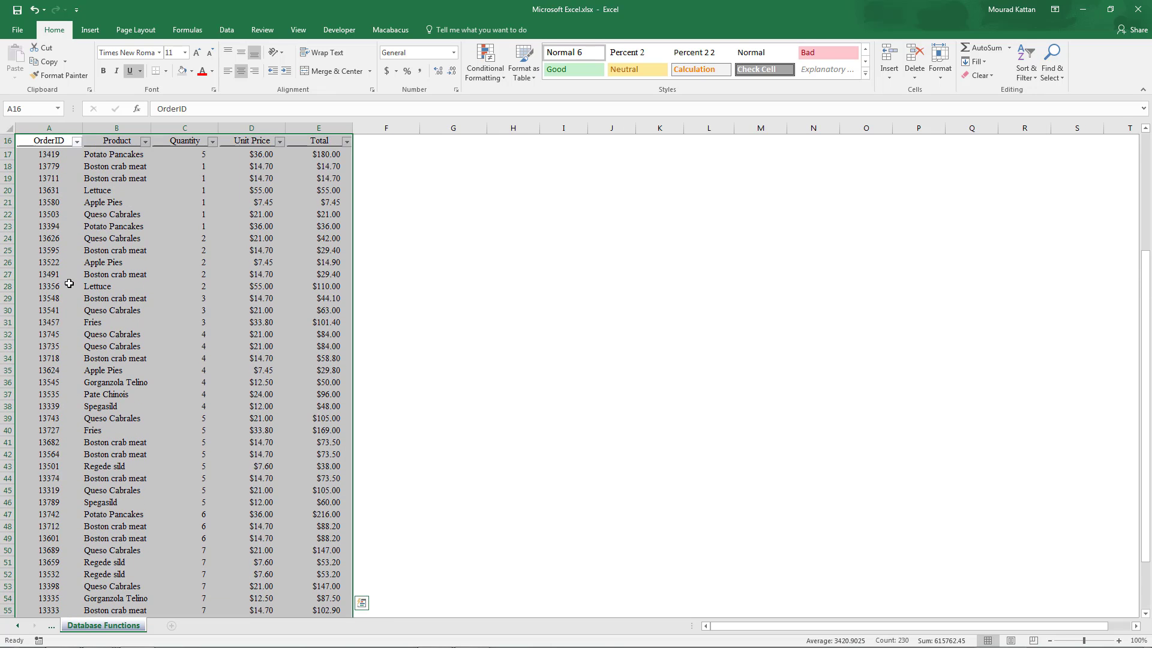
- Filter the product column to Boston crab meat, select its quantities to check the C11 total, and clear the filter
scroll(69, 283, up, 4)
click(145, 287)
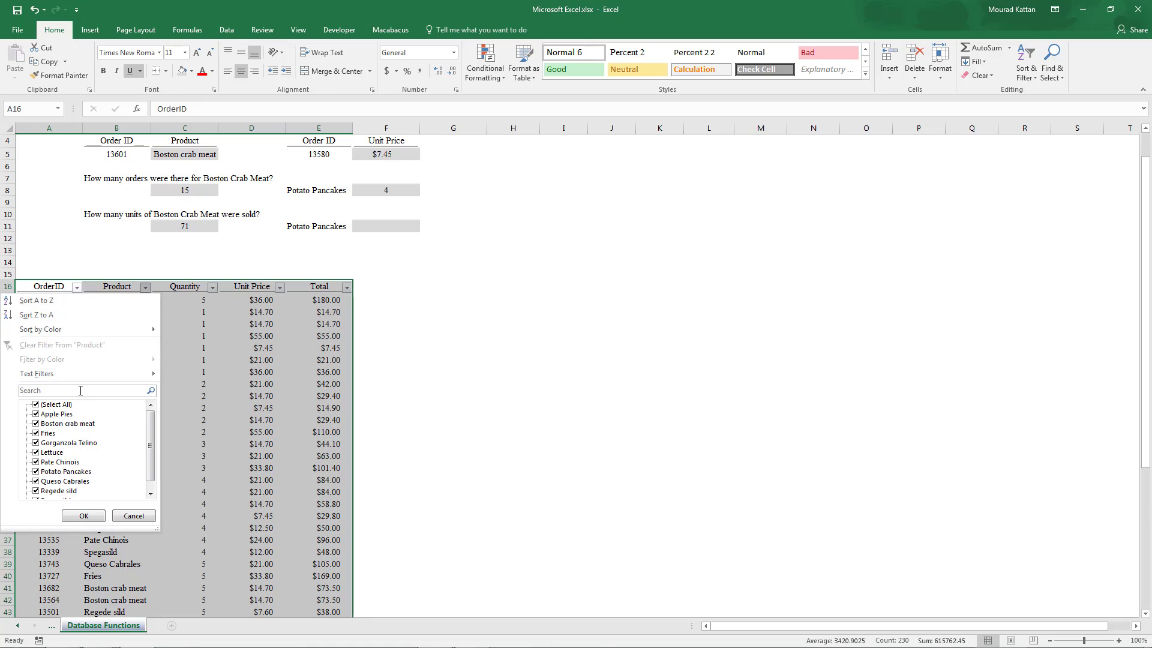
click(37, 405)
click(37, 423)
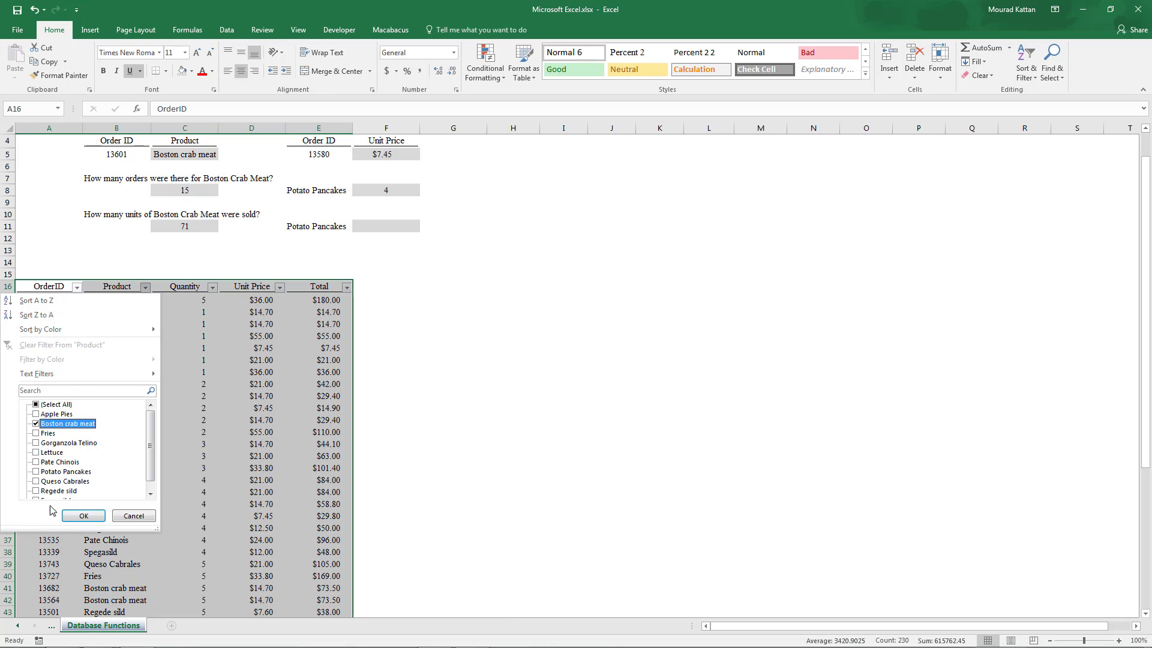
click(83, 516)
drag(200, 300, 192, 466)
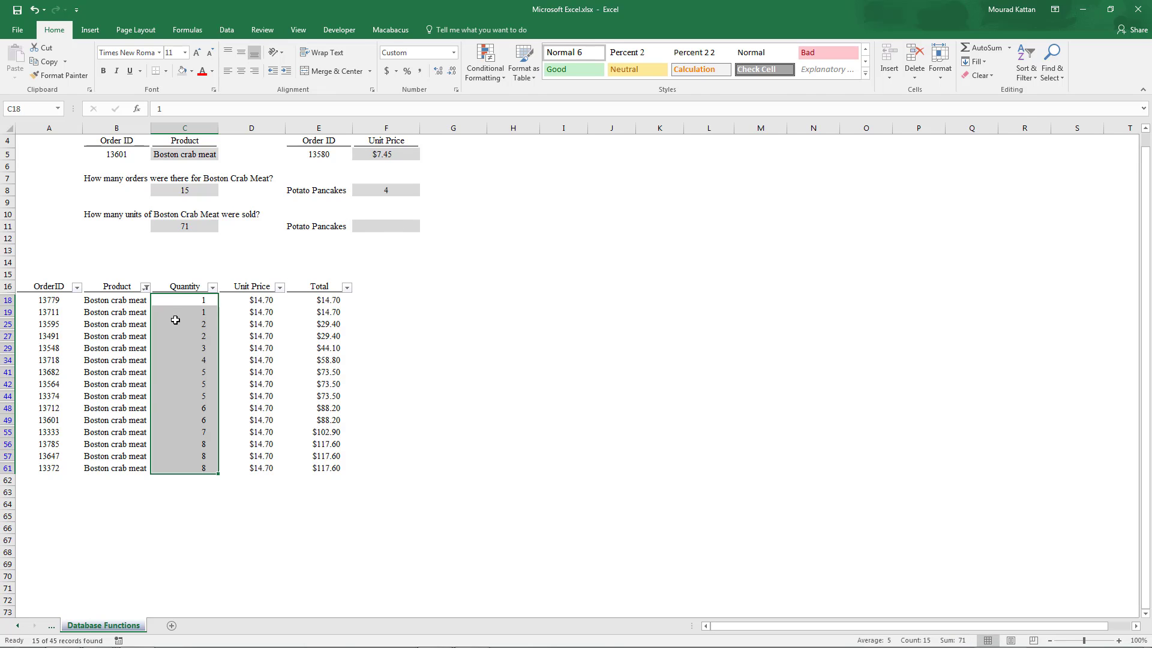
key(alt)
key(a)
key(c)
- Start a SUMIFS formula in F11 using the quantity column C17:C61 as the sum range
click(213, 228)
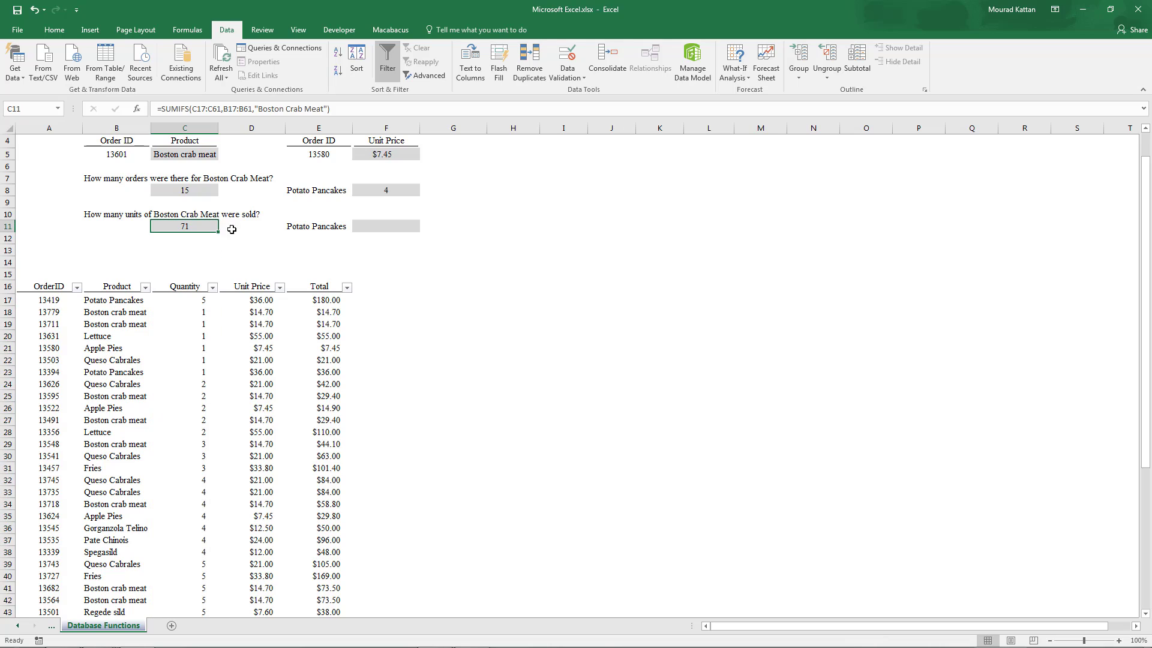
click(400, 225)
text(=sumifs()
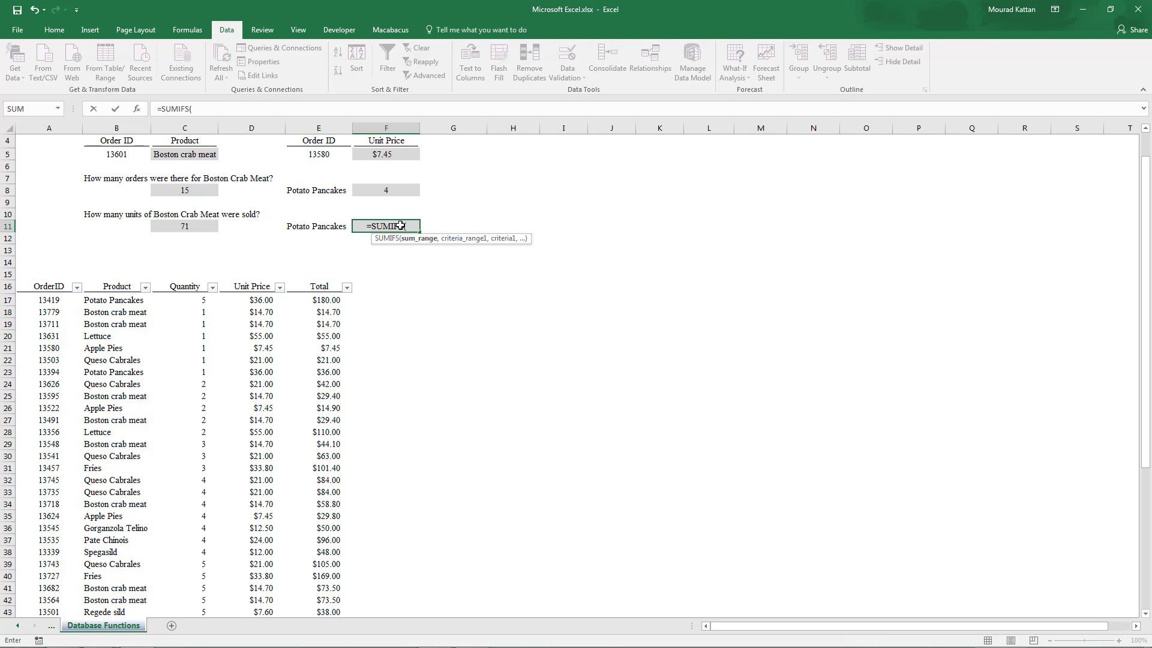
click(188, 298)
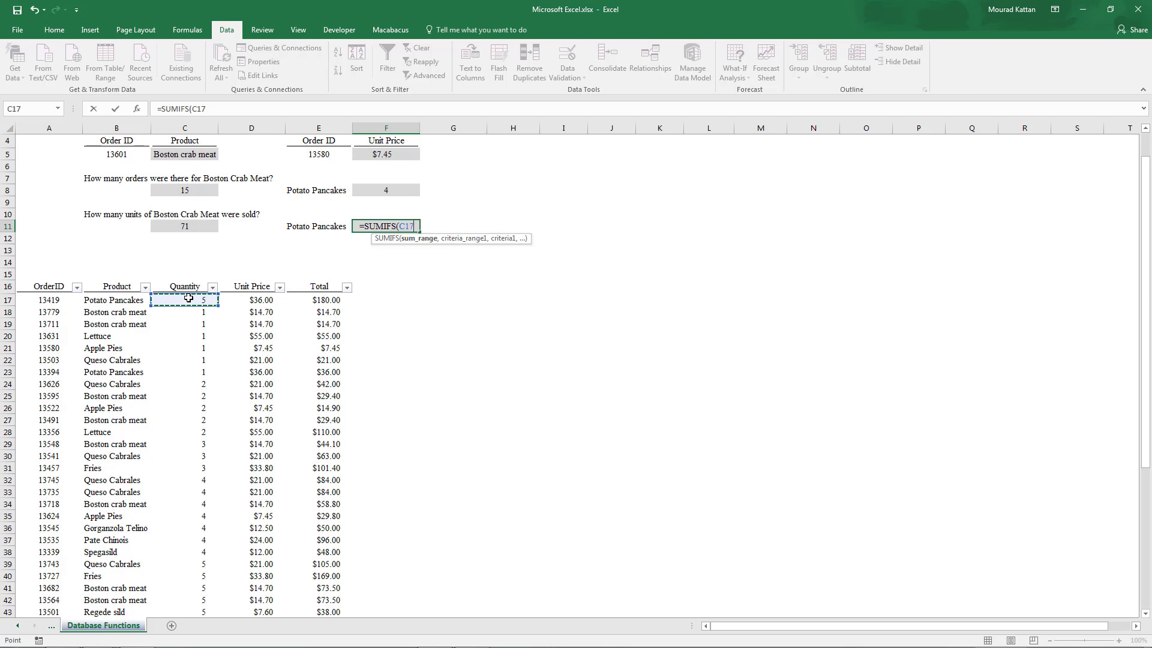
key(ctrl+shift+Down)
text(,)
- Complete the F11 formula with B17:B61 as criteria range and the Potato Pancakes label in E11 as criteria, and enter it
key(Up)
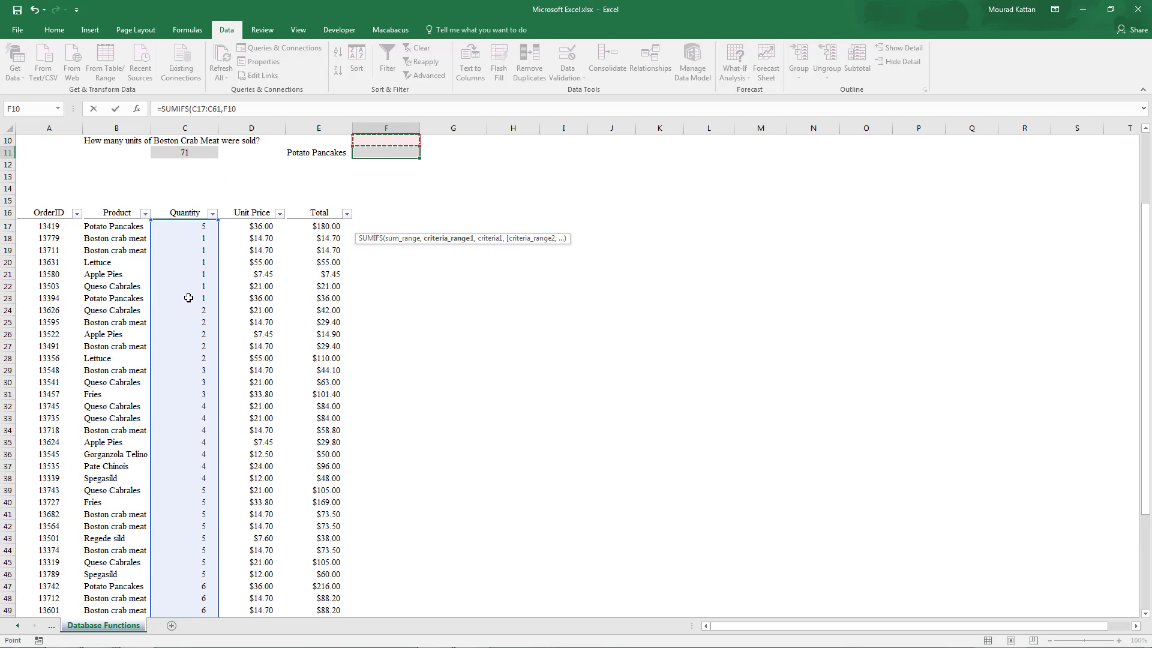
key(Down)
key(Down)
key(Down)
key(Down)
key(Down)
key(Left)
key(Left)
key(Left)
key(Left)
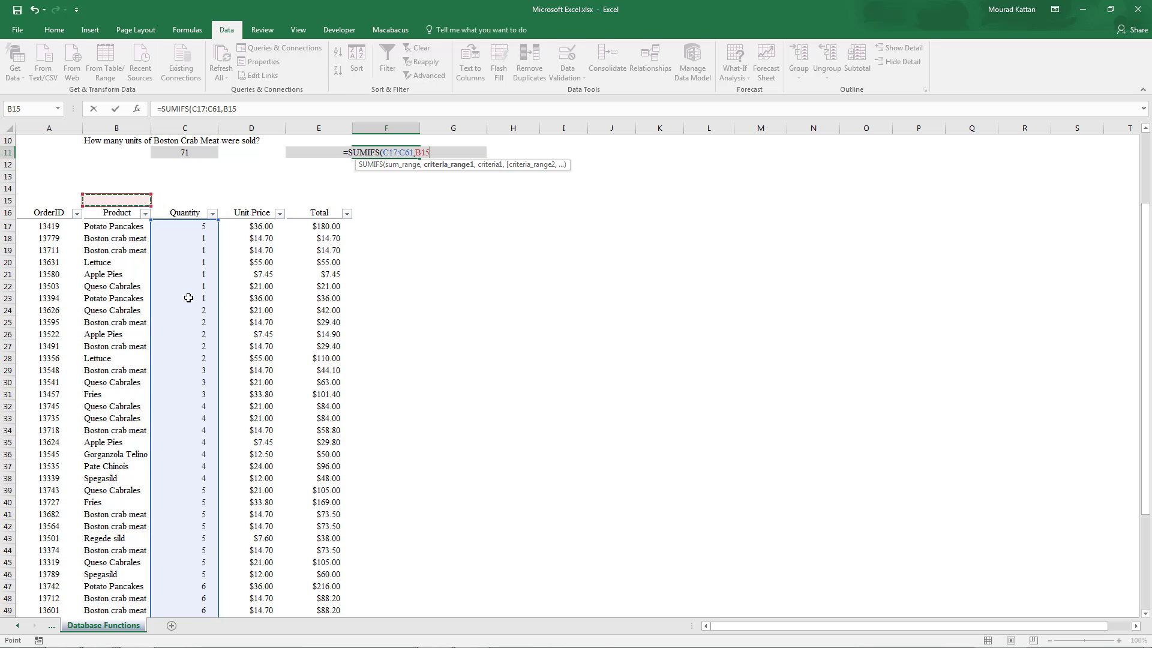
key(Down)
key(Down)
key(ctrl+shift+Down)
text(,)
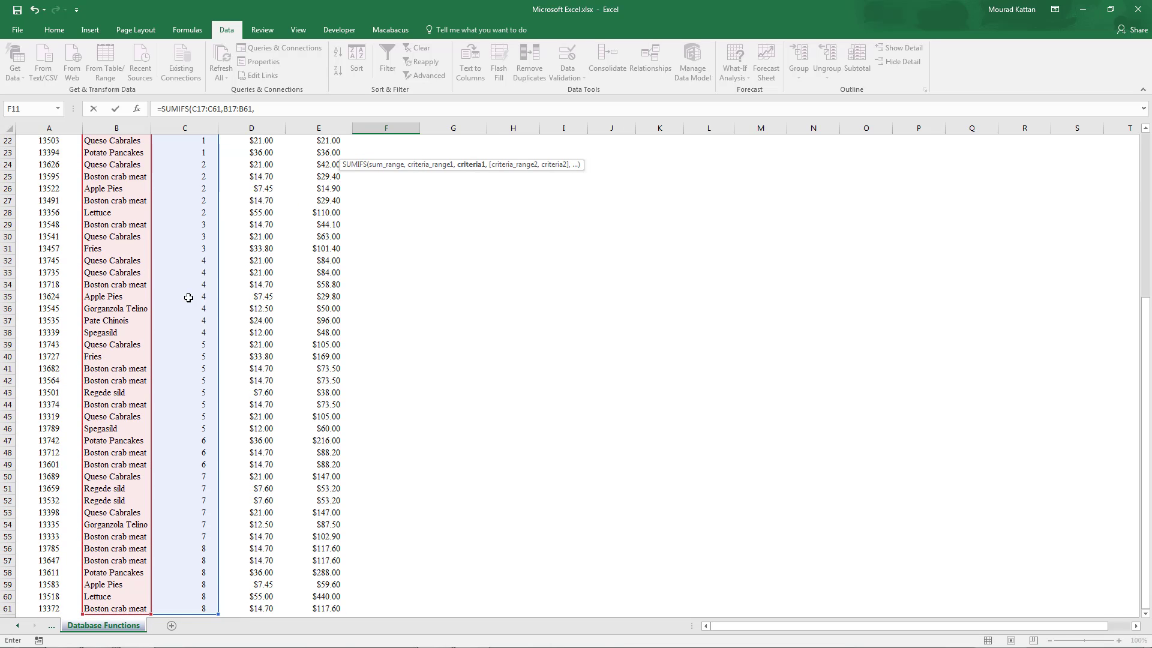
scroll(305, 263, up, 6)
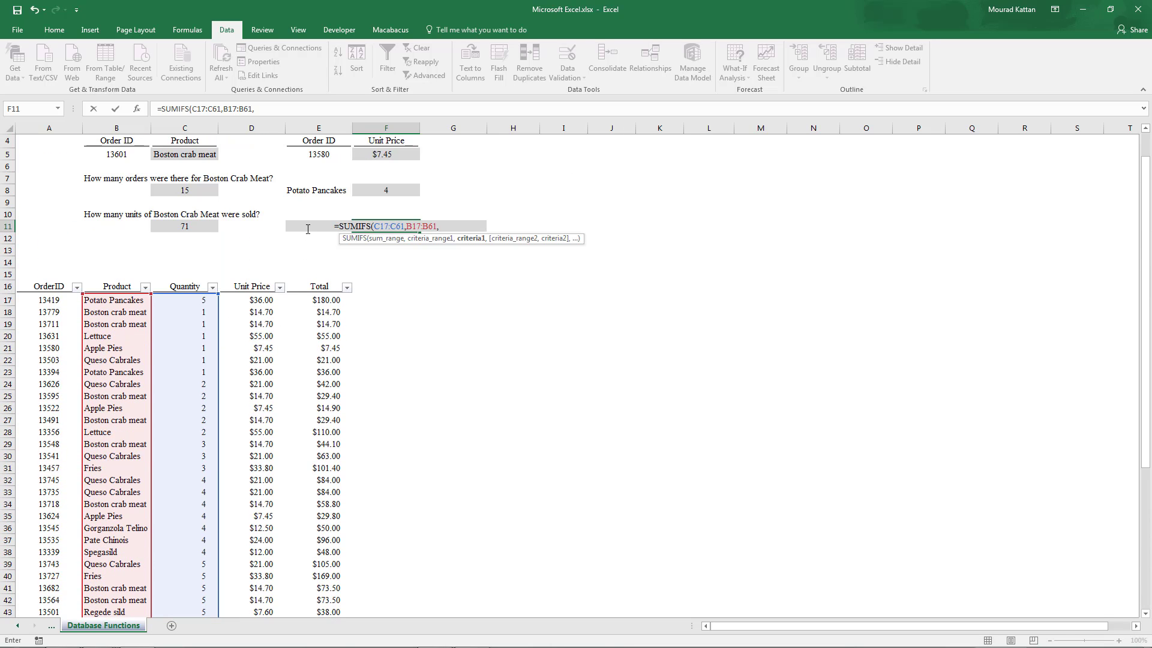
click(308, 229)
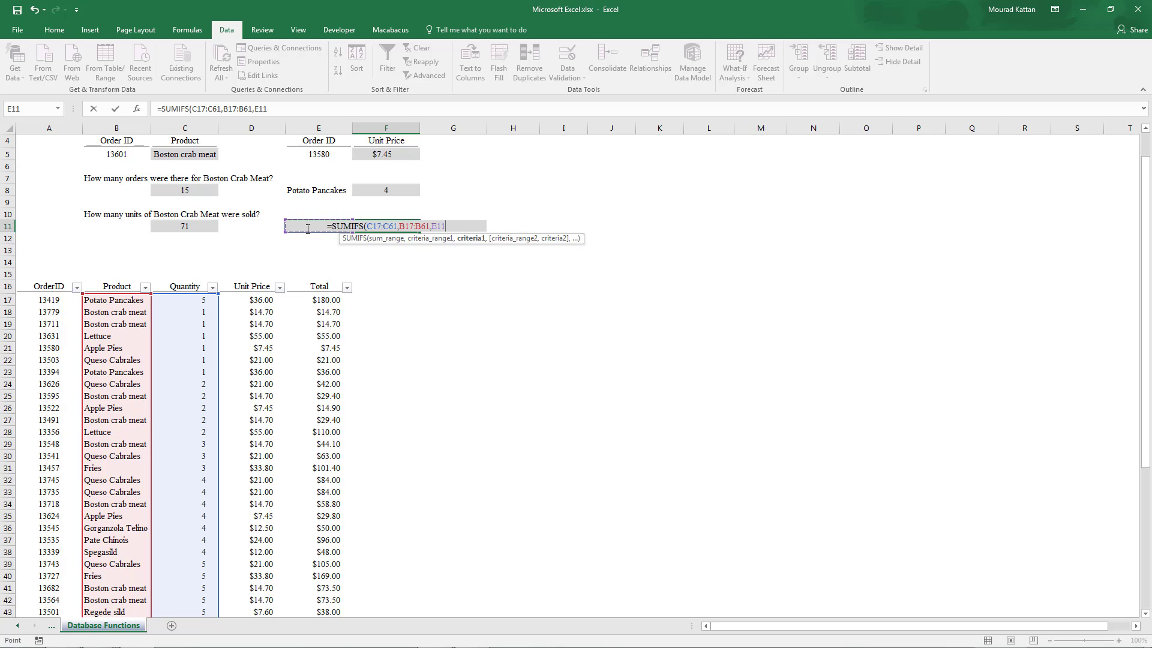
text())
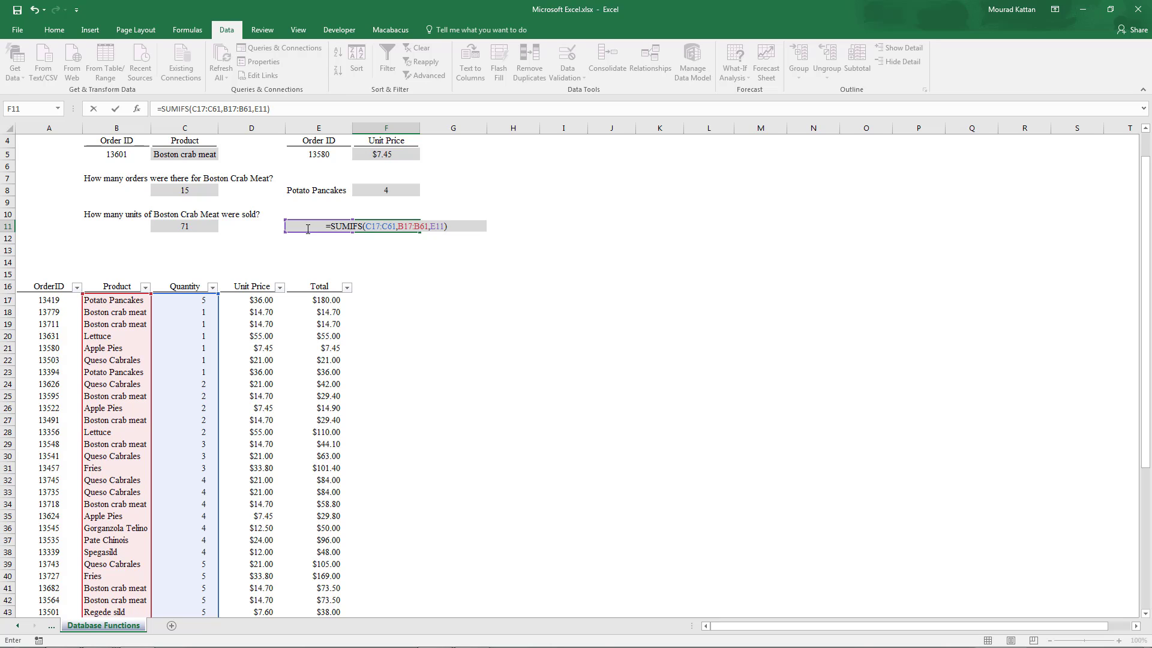
key(ctrl+Return)
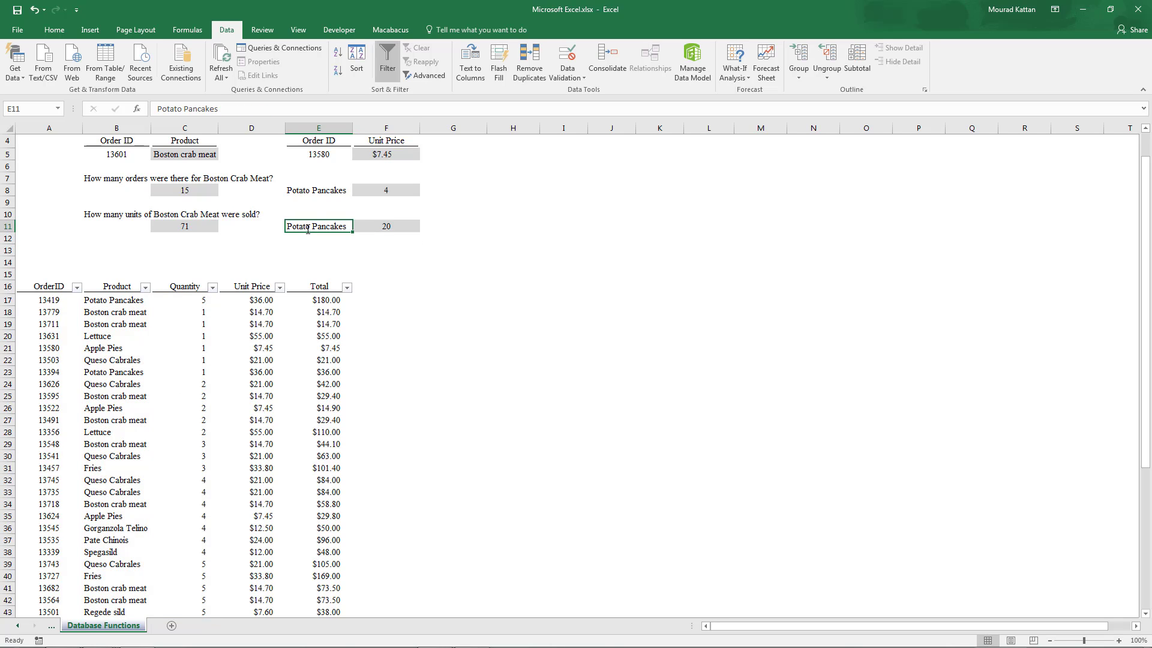
key(F2)
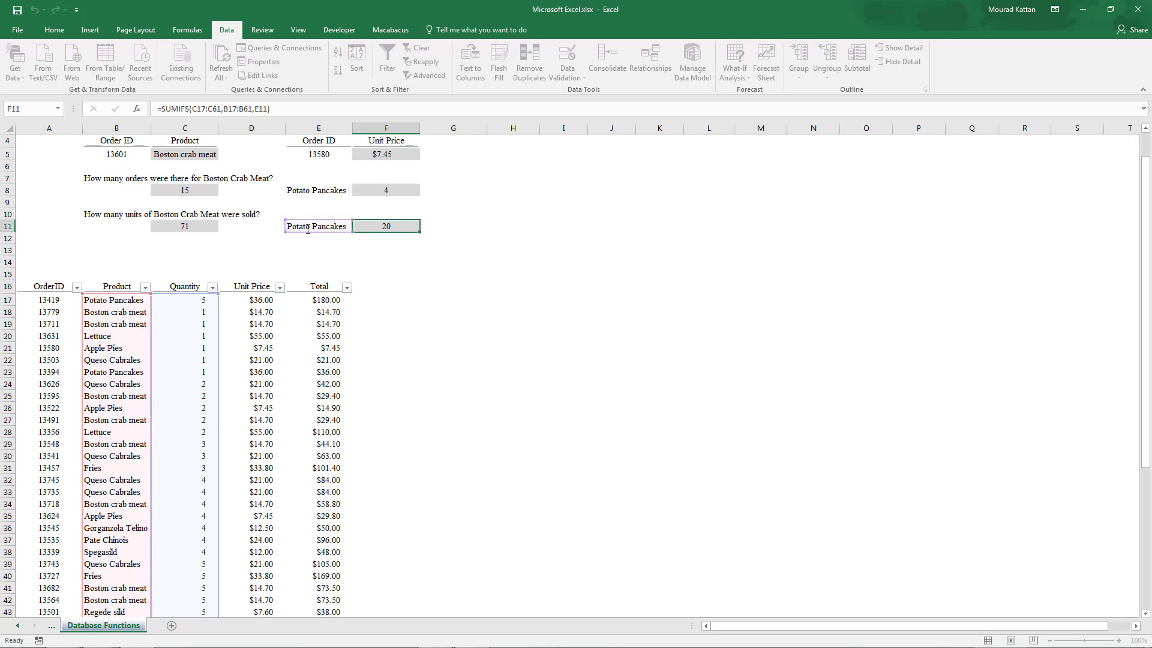
key(Return)
- Filter the product column to show only Potato Pancakes and select its quantities to check the F11 total
key(Down)
key(Down)
key(Down)
key(Down)
key(Left)
key(Left)
key(Left)
key(Left)
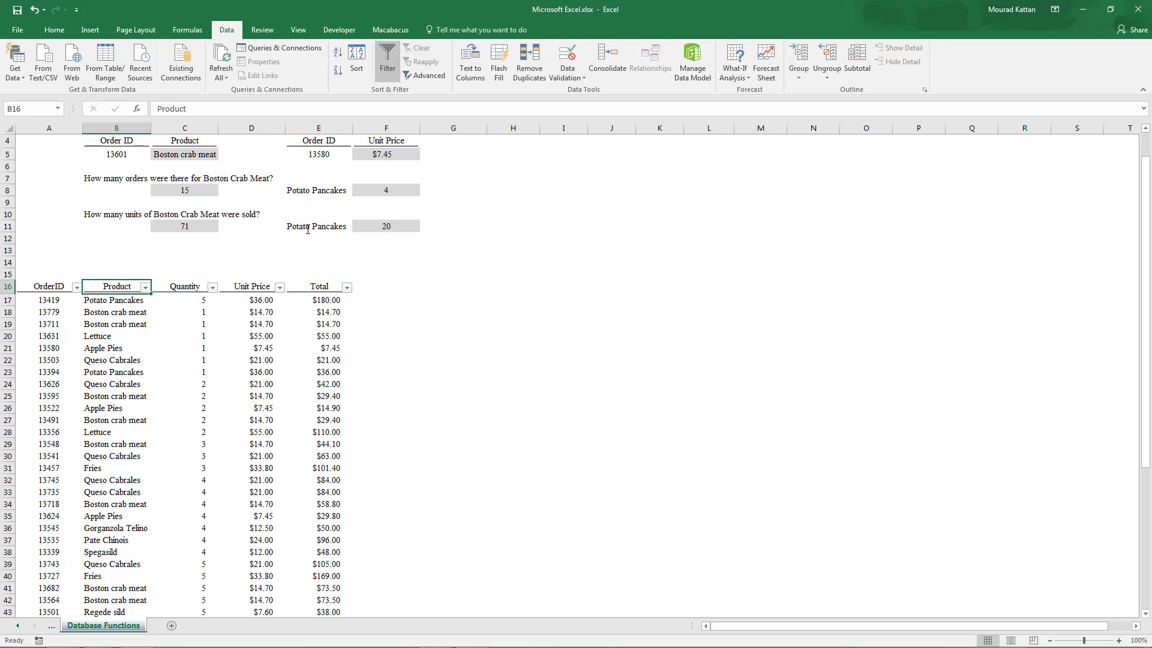
key(alt+Down)
key(Down)
key(Down)
key(Down)
key(Down)
key(Down)
key(space)
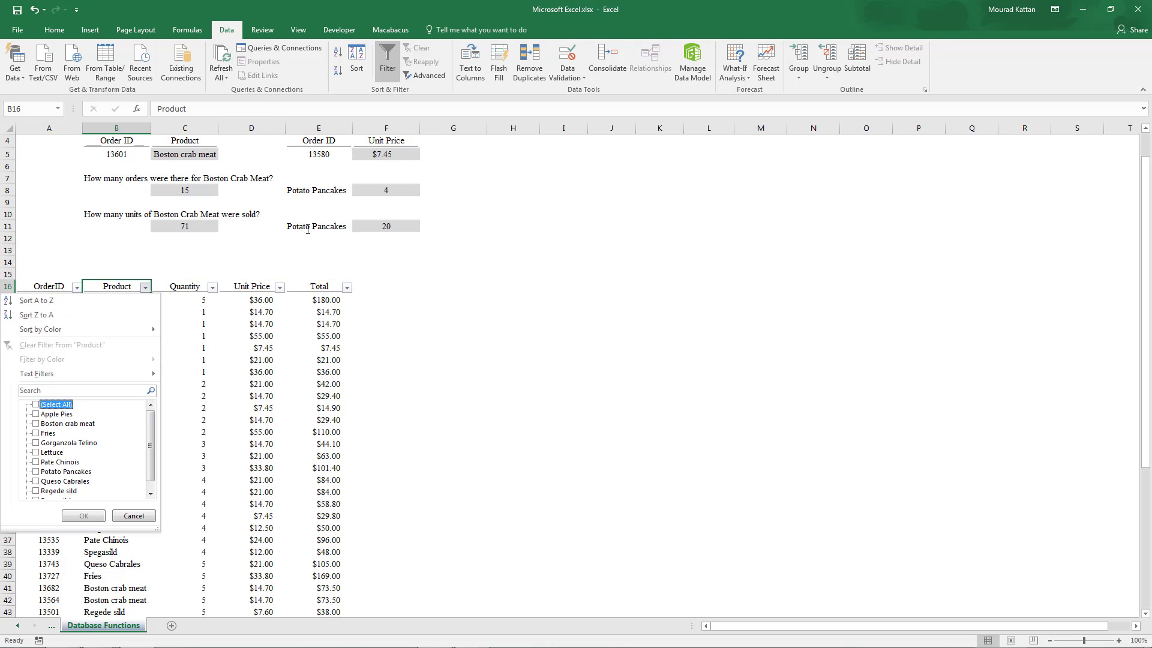
key(Down)
key(Down)
key(Down)
key(Down)
key(Down)
key(Down)
key(Down)
key(space)
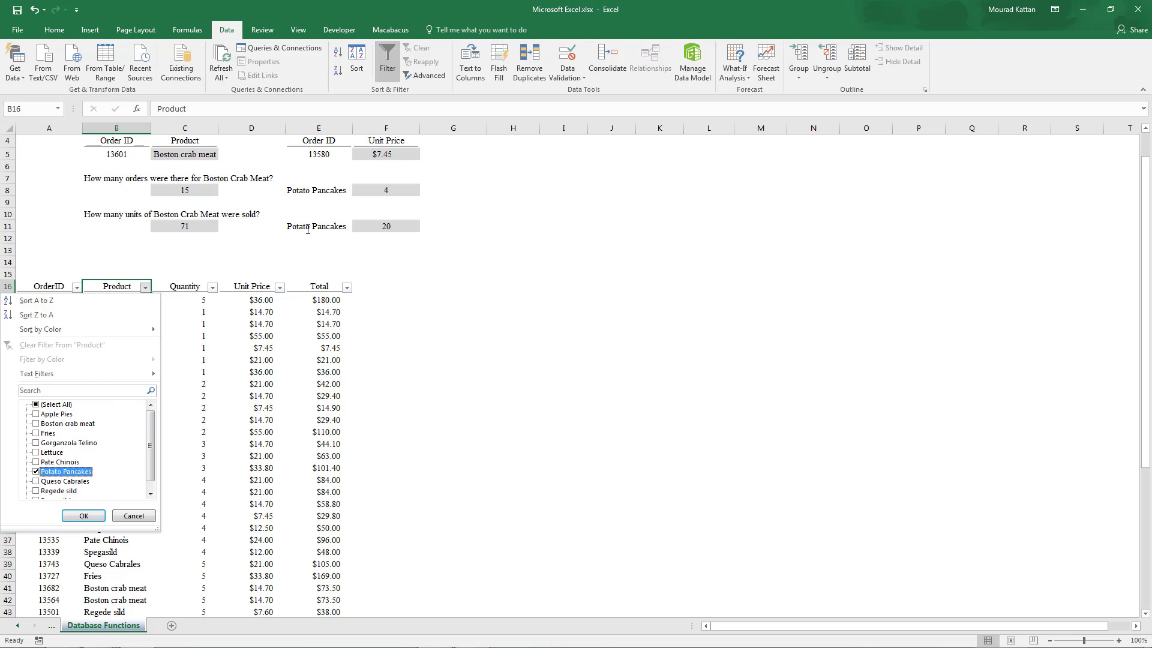
key(Return)
drag(198, 300, 198, 336)
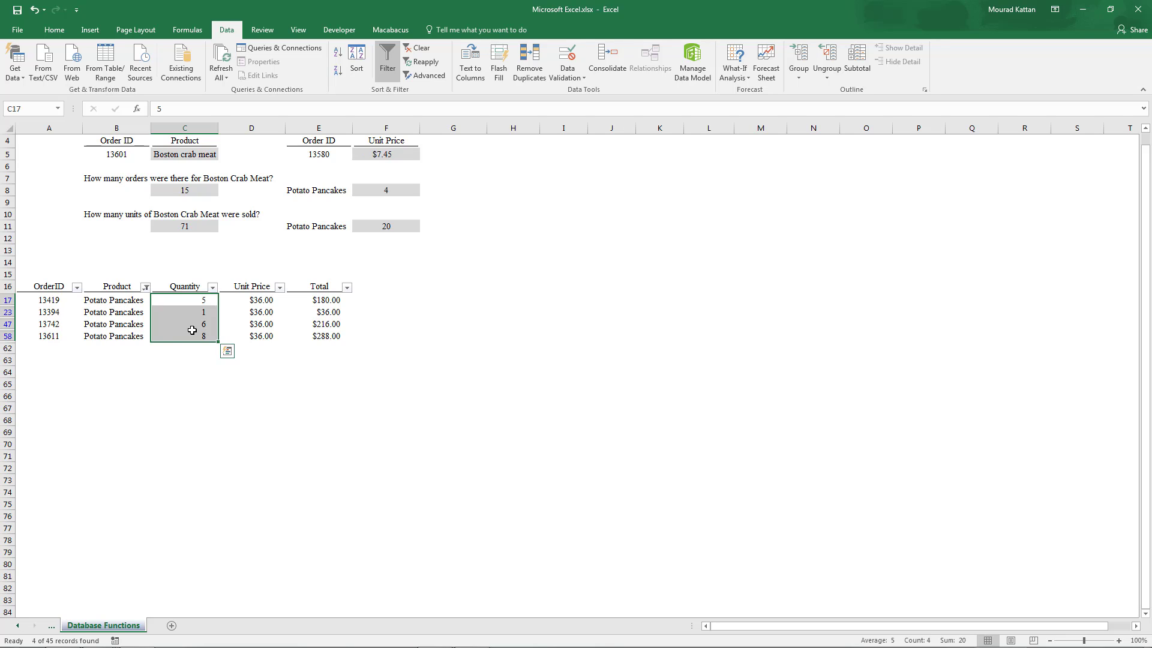
scroll(192, 330, up, 1)
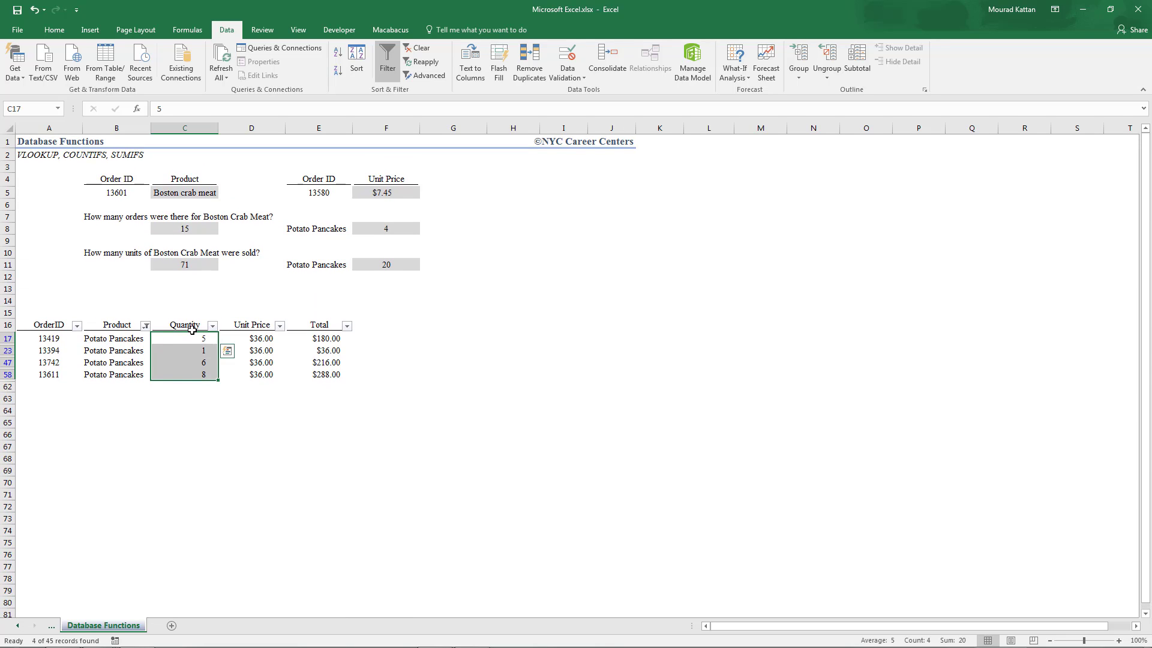